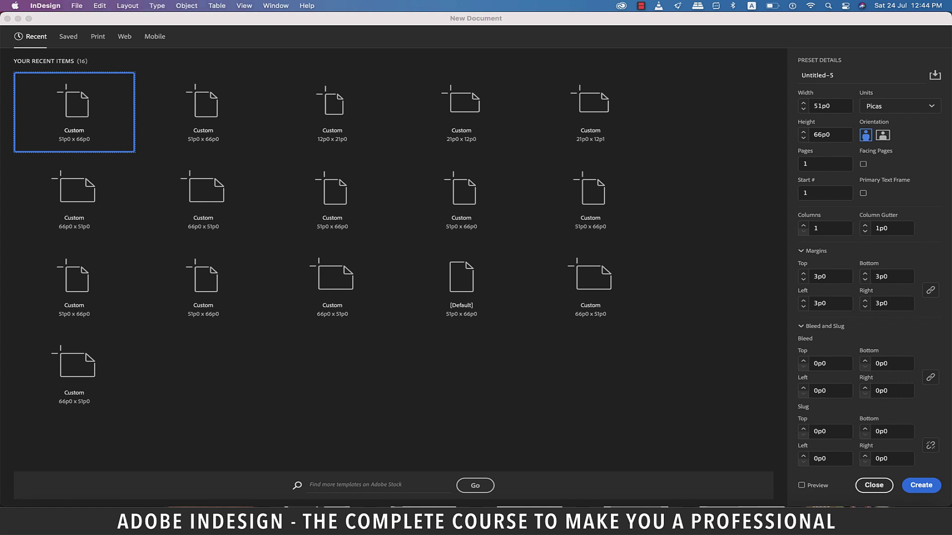
Set the new document's units to inches with a 4.25 × 6 inch page size.
left_click(900, 106)
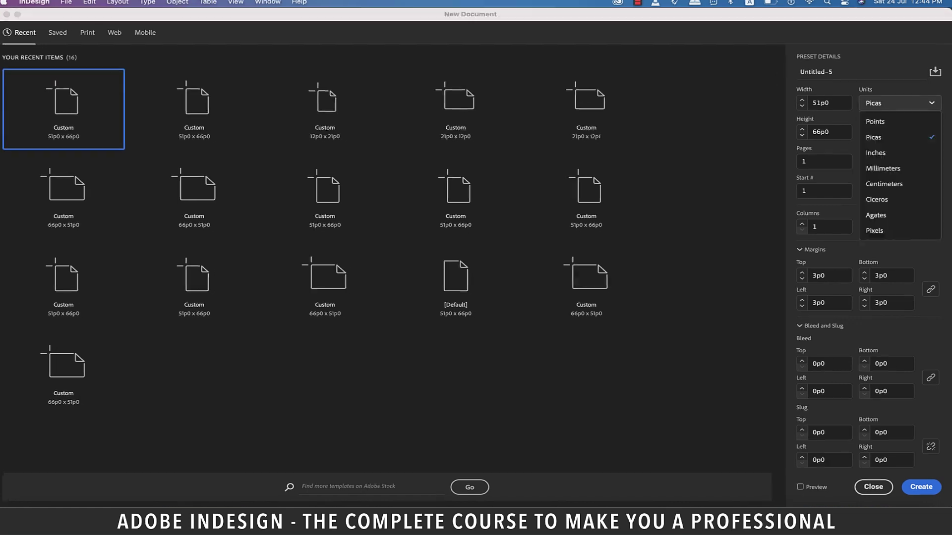
left_click(861, 86)
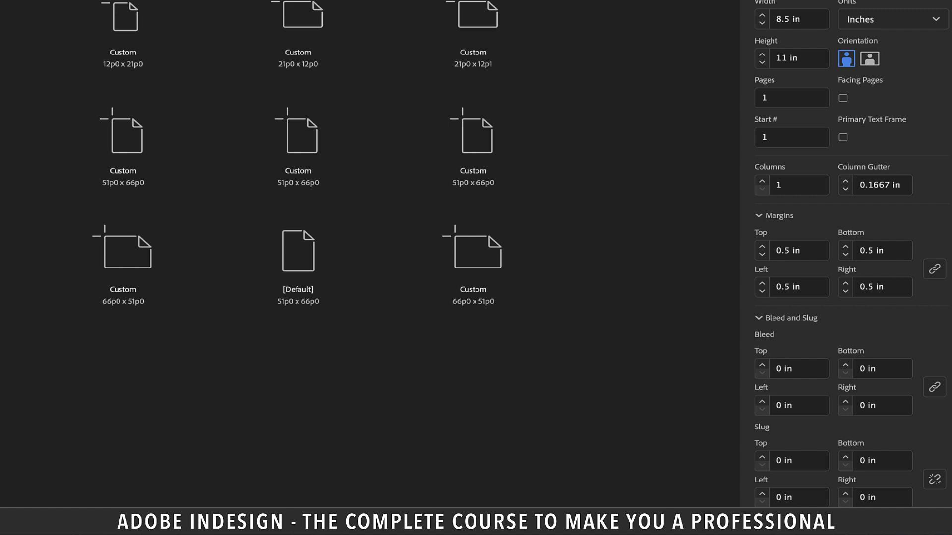
double_click(800, 19)
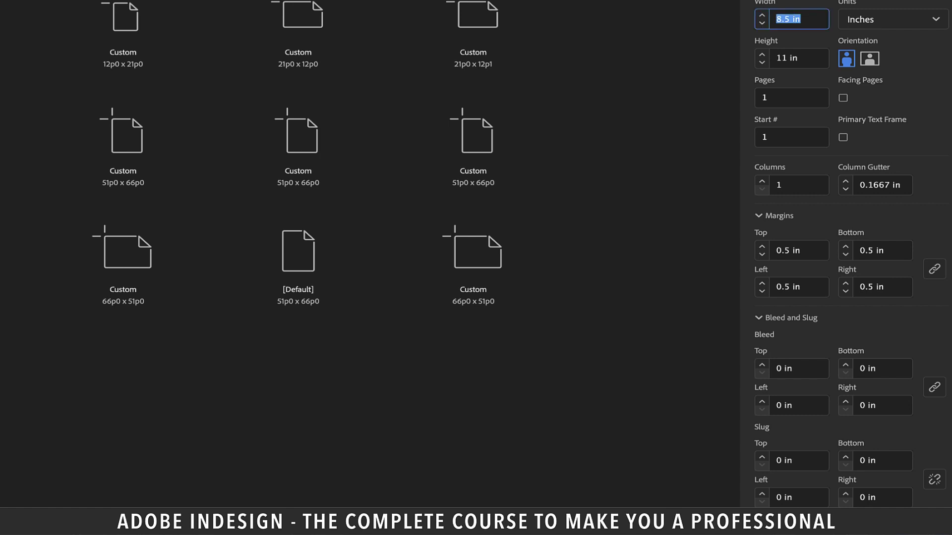
type("4.25")
key("Tab")
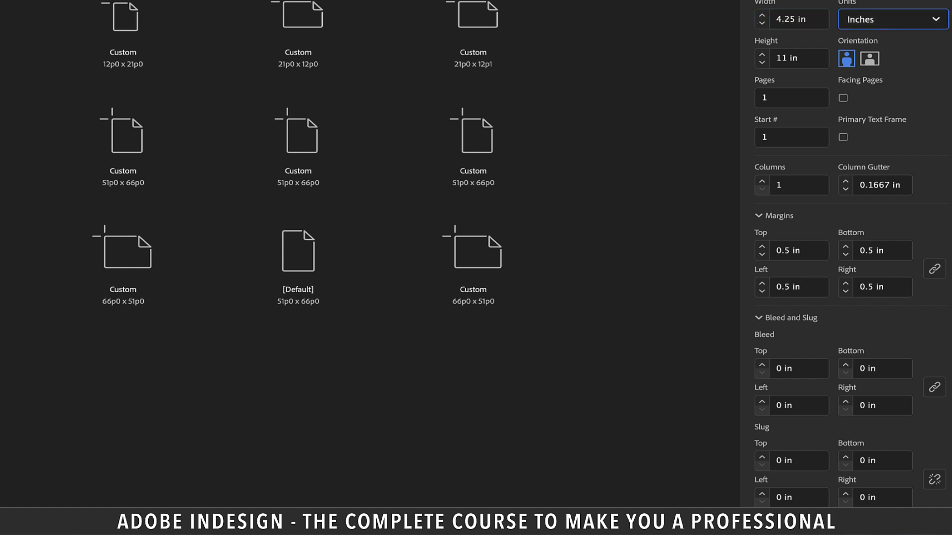
type("6")
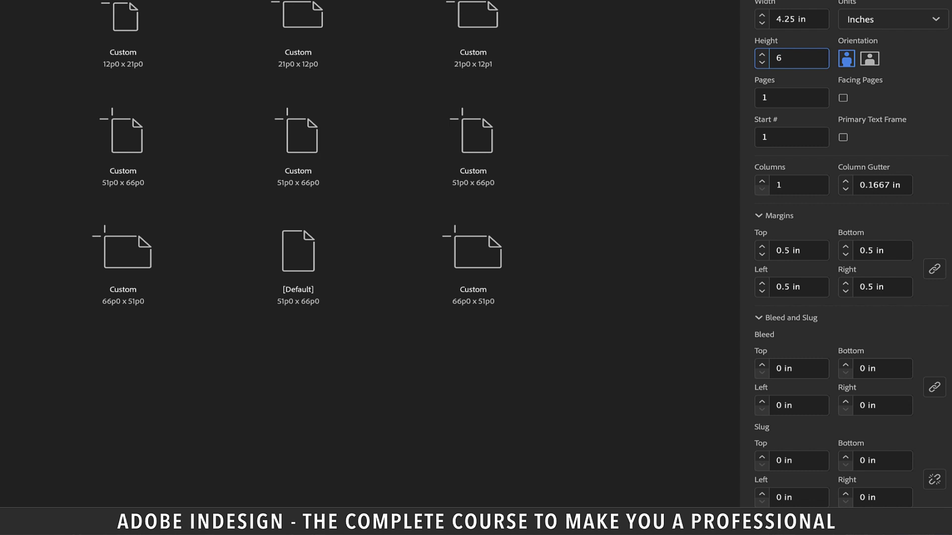
key("Tab")
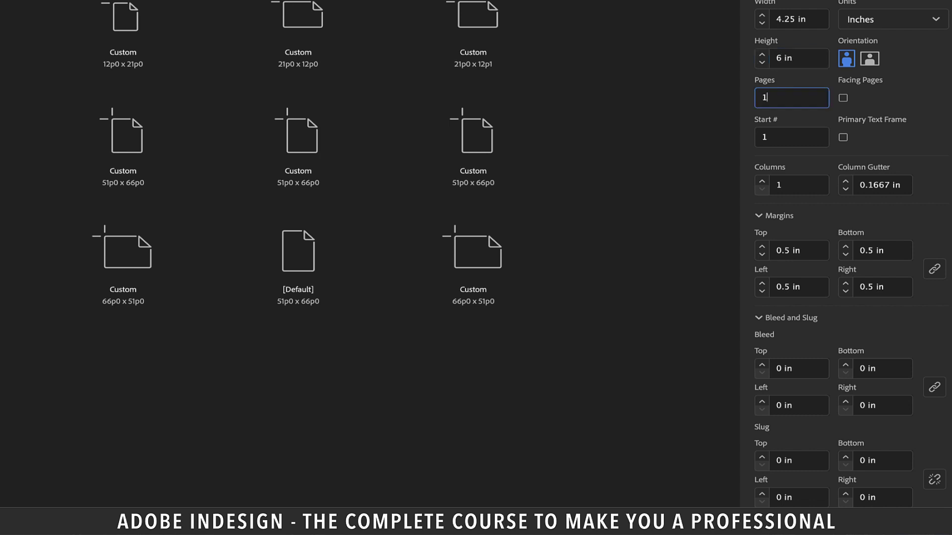
Set 2 pages, 0.25 inch margins and a 3 mm bleed, and create the document.
key("ctrl+a")
type("2")
type("0.375")
key("Down")
key("Down")
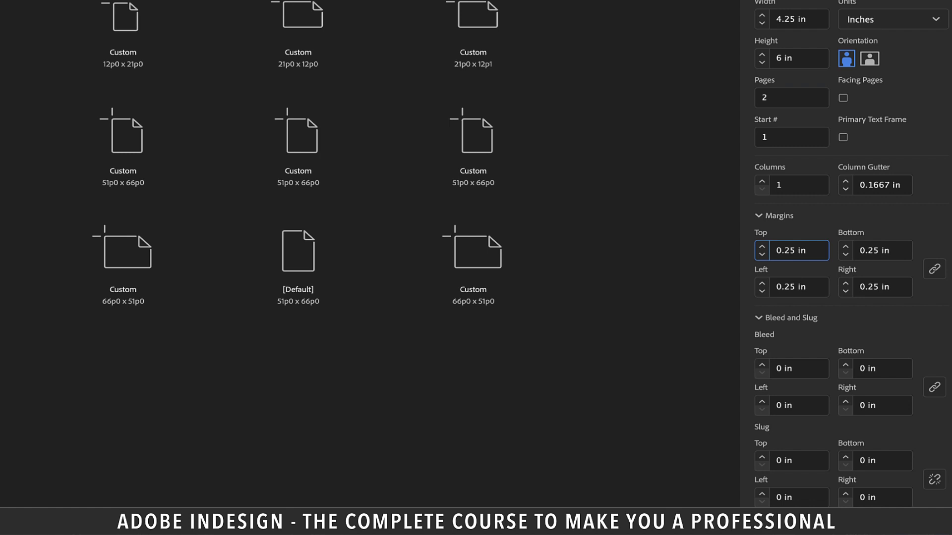
key("Tab")
key("Tab")
key("Tab")
type("3")
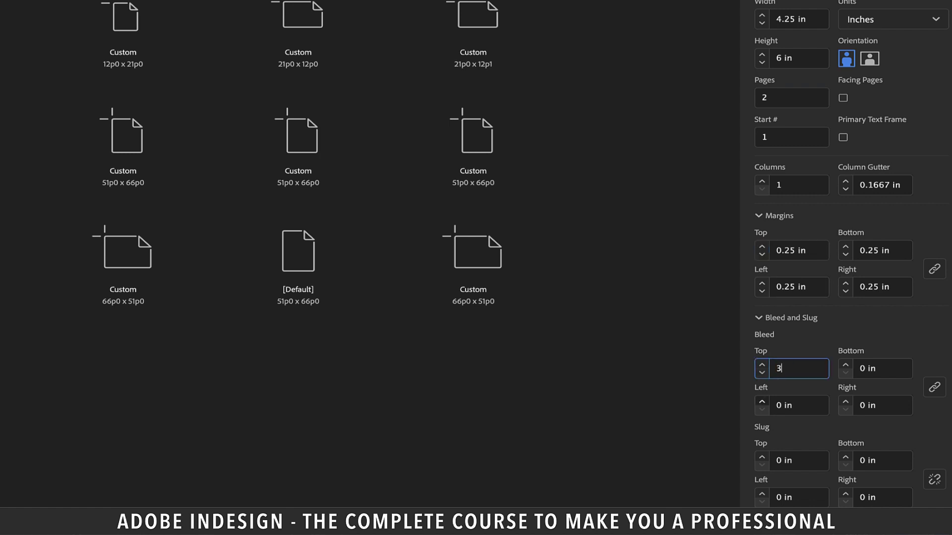
type("mm")
key("Return")
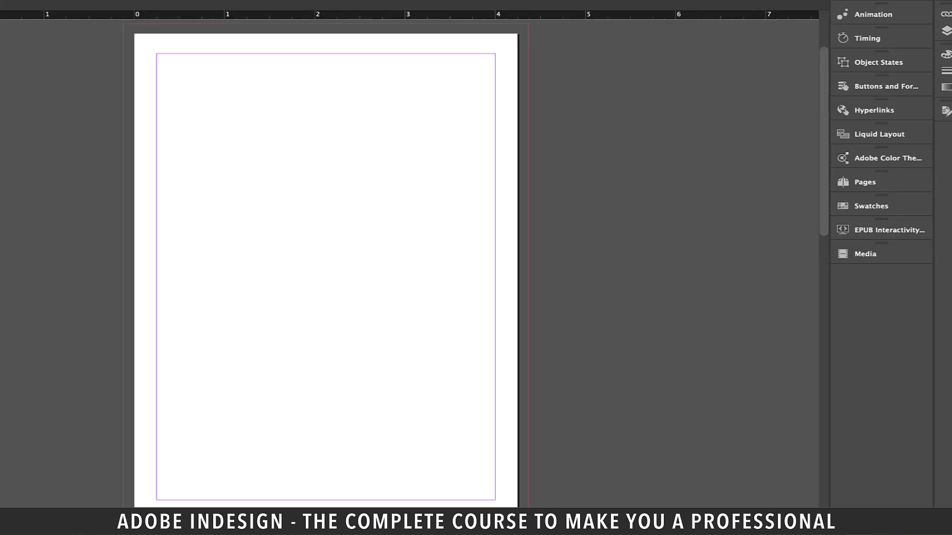
Place the painting JPG into a bleed-sized frame on page 1 and fit it proportionally.
key("f")
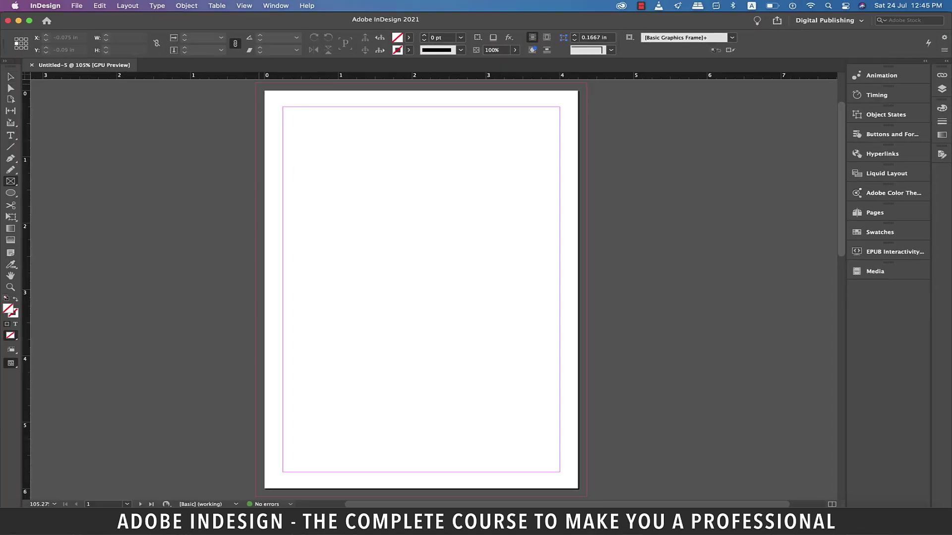
mouse_move(255, 83)
left_mouse_down()
mouse_move(592, 491)
mouse_move(586, 496)
left_mouse_up()
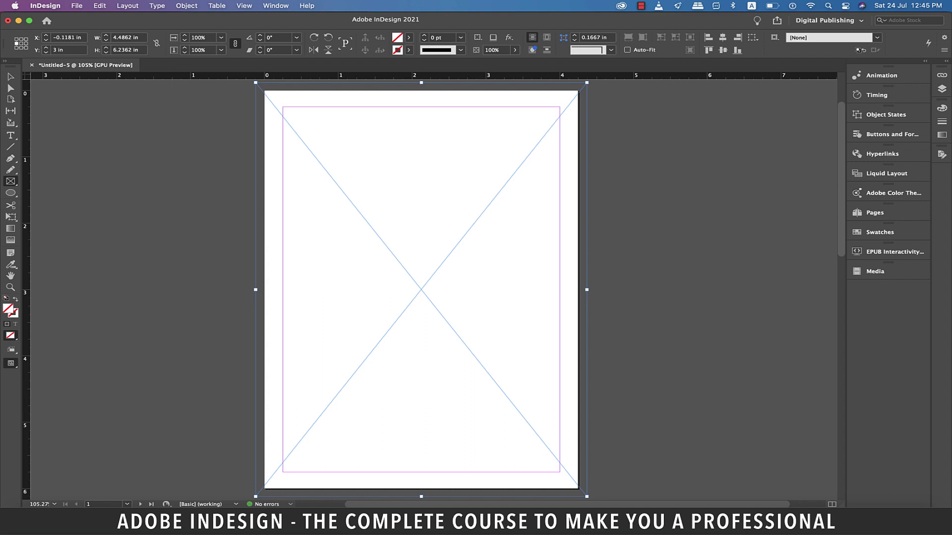
left_click(77, 5)
left_click(99, 144)
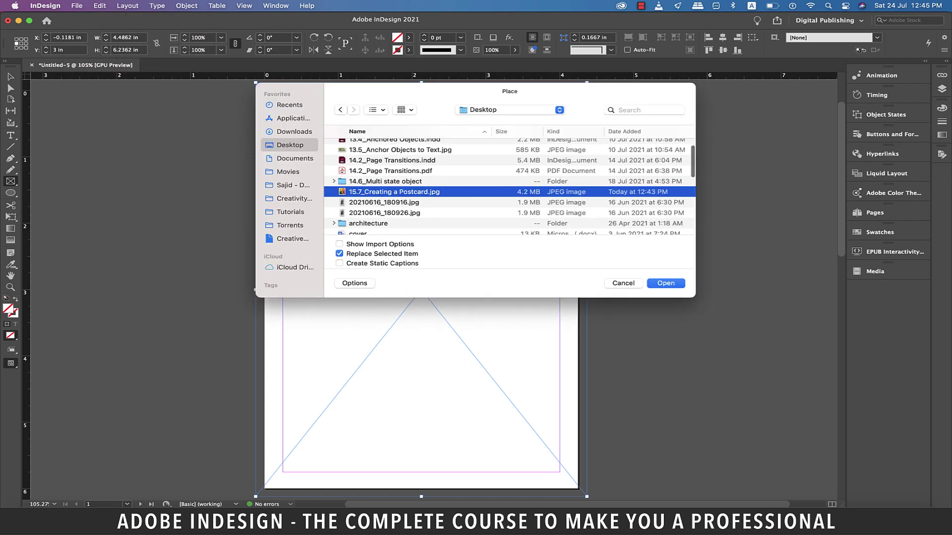
key("Return")
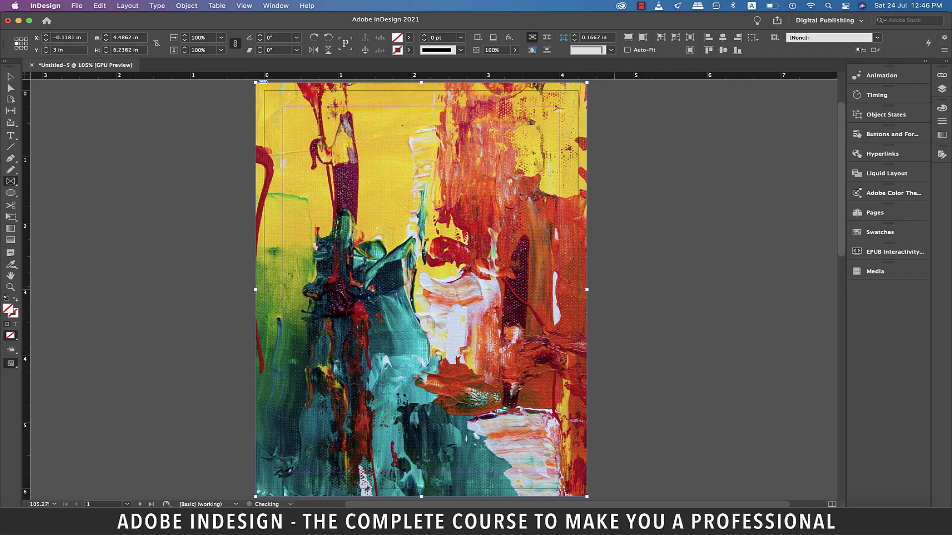
right_click(430, 167)
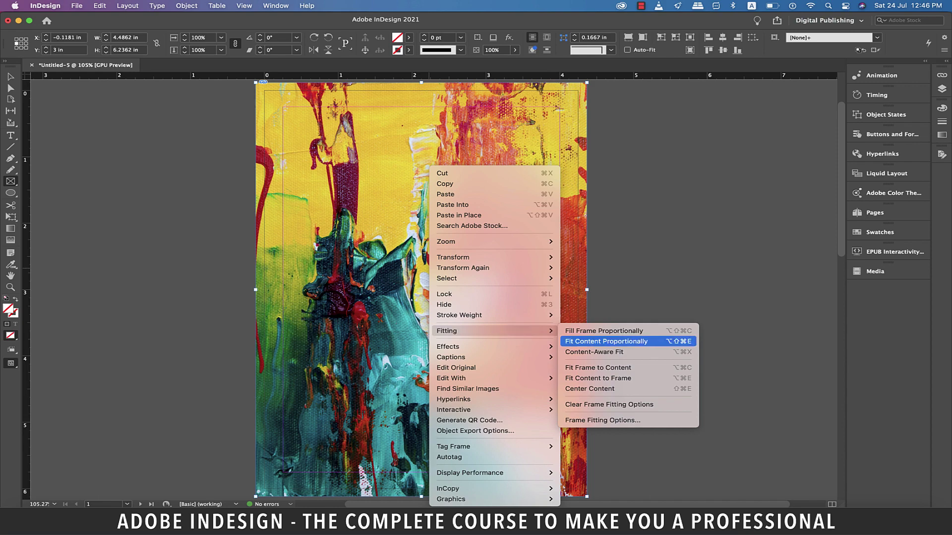
left_click(628, 378)
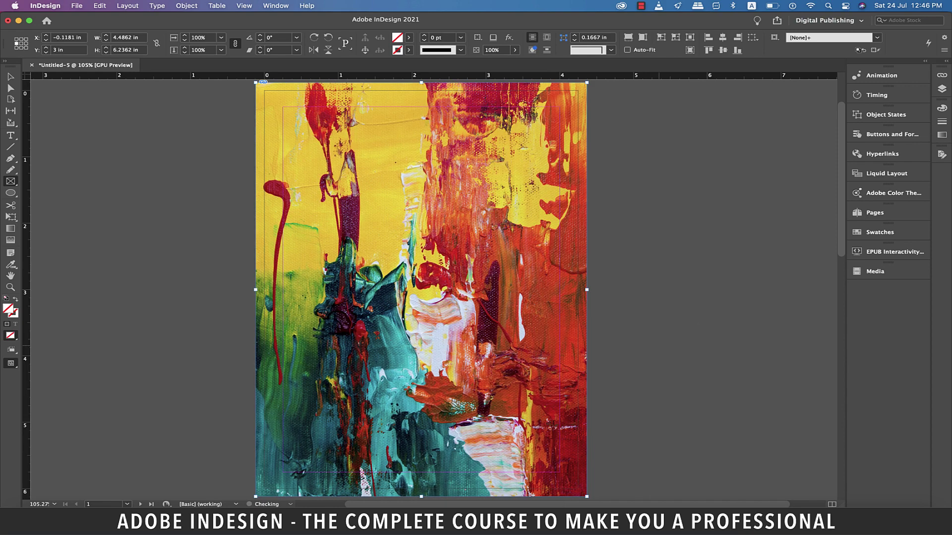
Draw a thin band, about 0.68 inch tall, edge to edge across the painting's middle.
key("m")
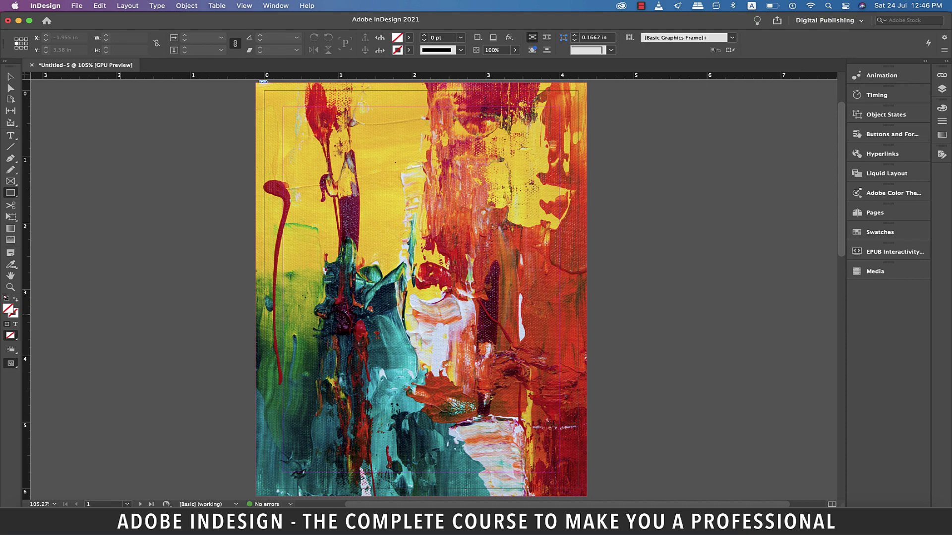
key("v")
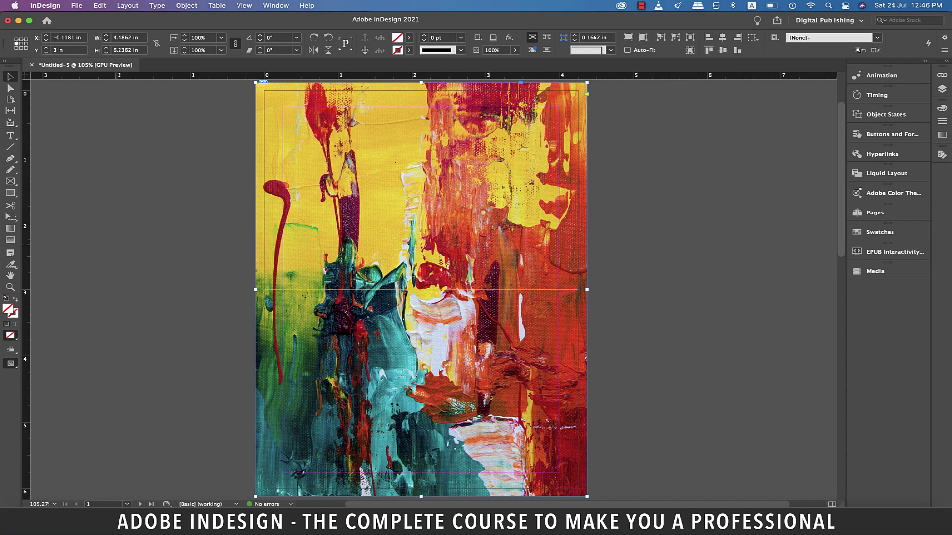
left_click_drag(258, 198, 421, 199)
key("ctrl+z")
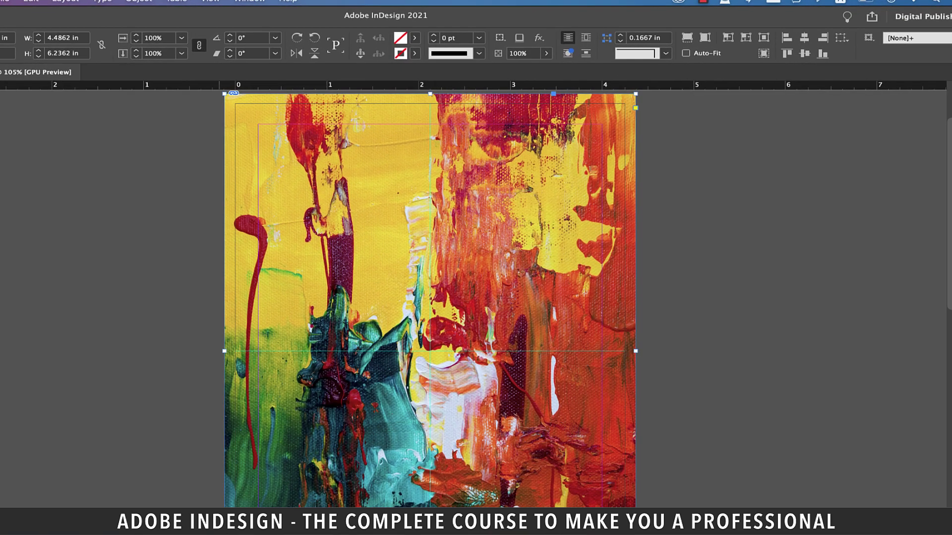
mouse_move(426, 86)
left_mouse_down()
mouse_move(427, 387)
mouse_move(429, 380)
left_mouse_up()
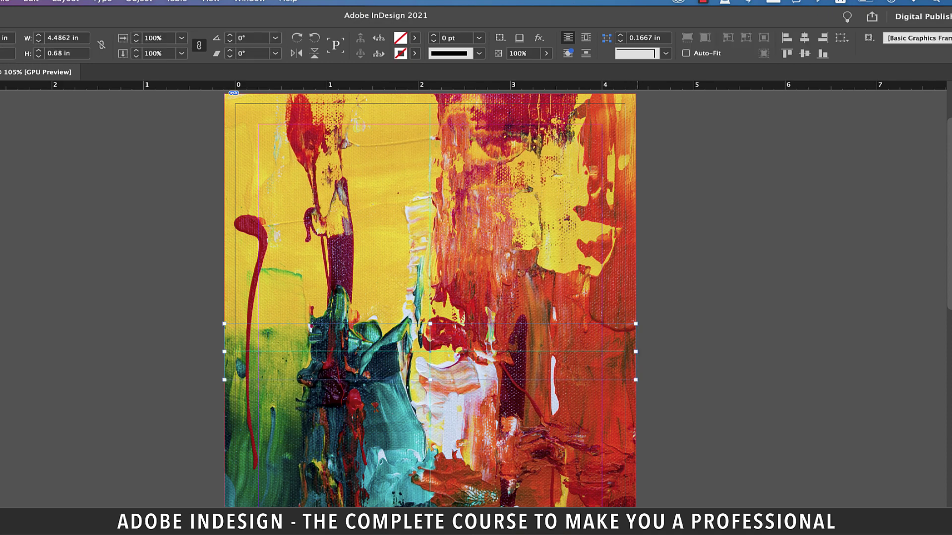
Fill the band with [Paper] white and stretch it slightly past the right page edge.
left_click(414, 37)
left_click(299, 100)
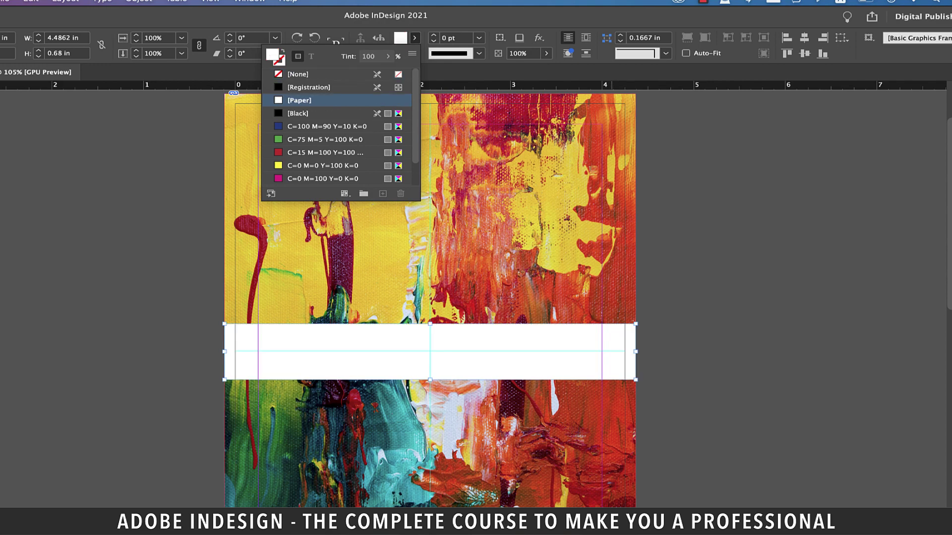
key("Escape")
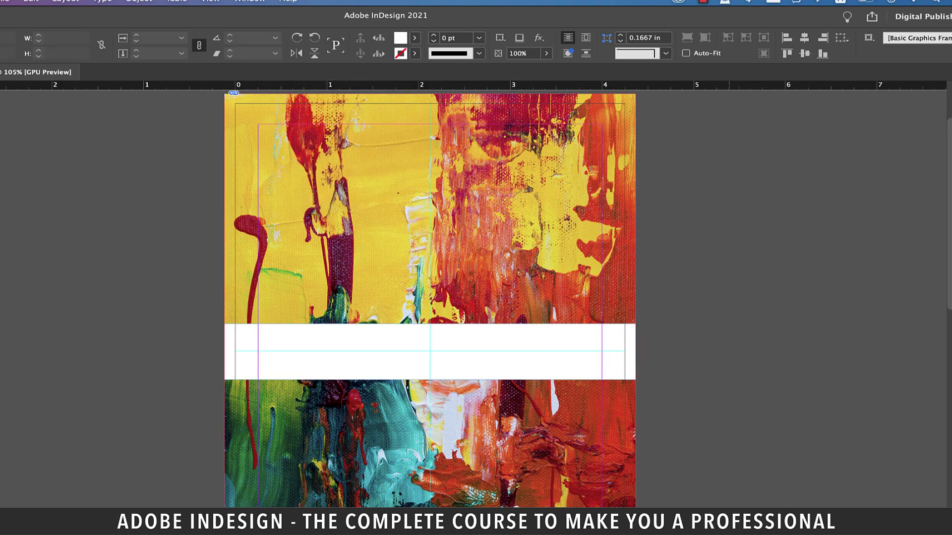
left_click_drag(635, 351, 639, 351)
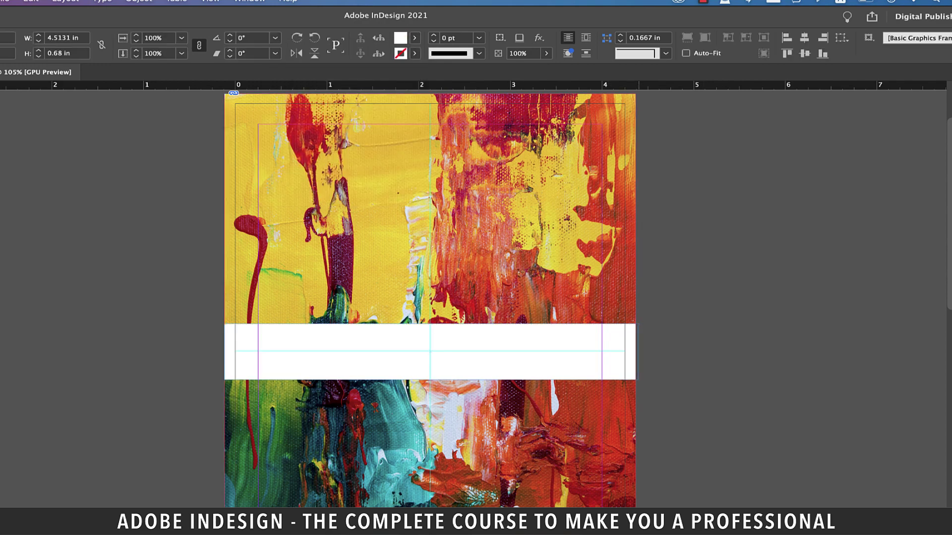
key("ctrl+z")
key("ctrl+shift+z")
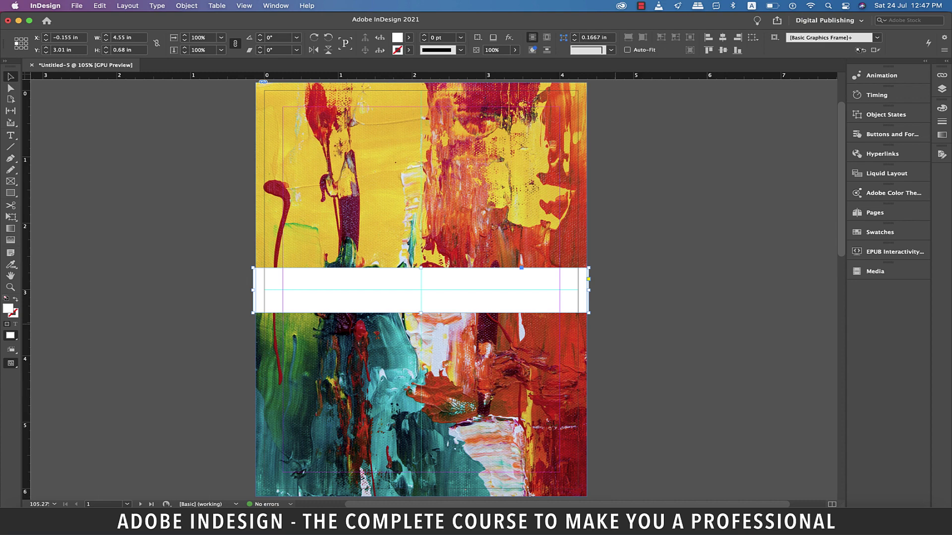
Deselect everything and preview the whole front page without guides.
key("ctrl+shift+a")
key("w")
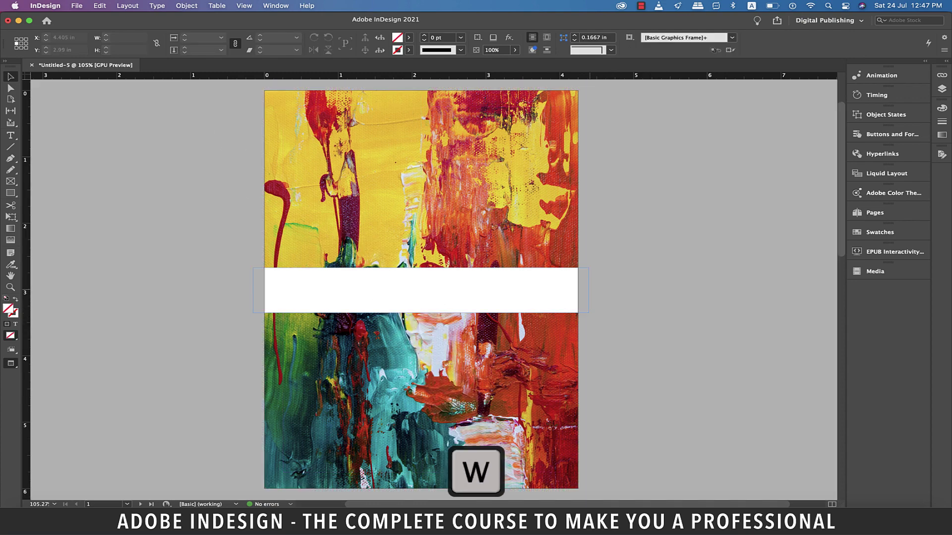
scroll(589, 290, "up", 3)
key("ctrl+1")
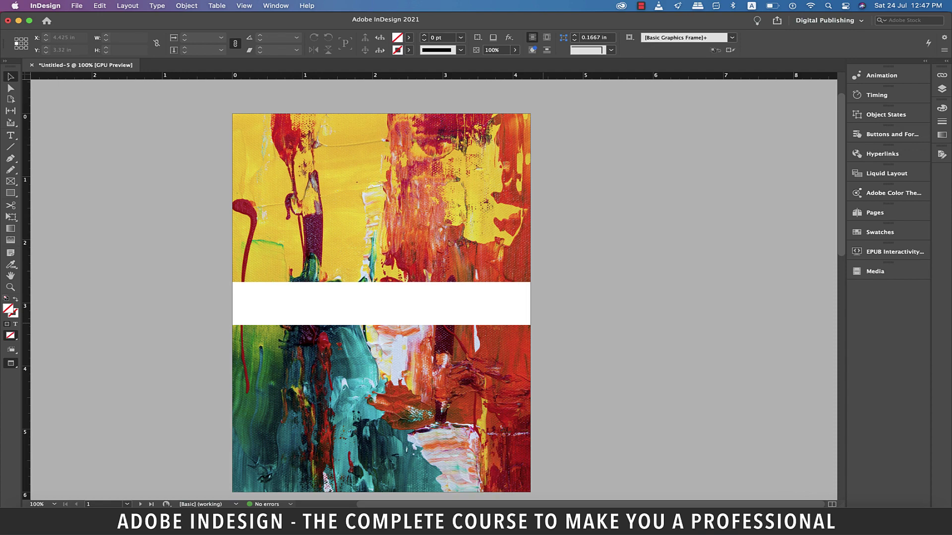
Add a text frame on the band's right reading 'Painting Exhibition' / '2021'.
key("w")
key("t")
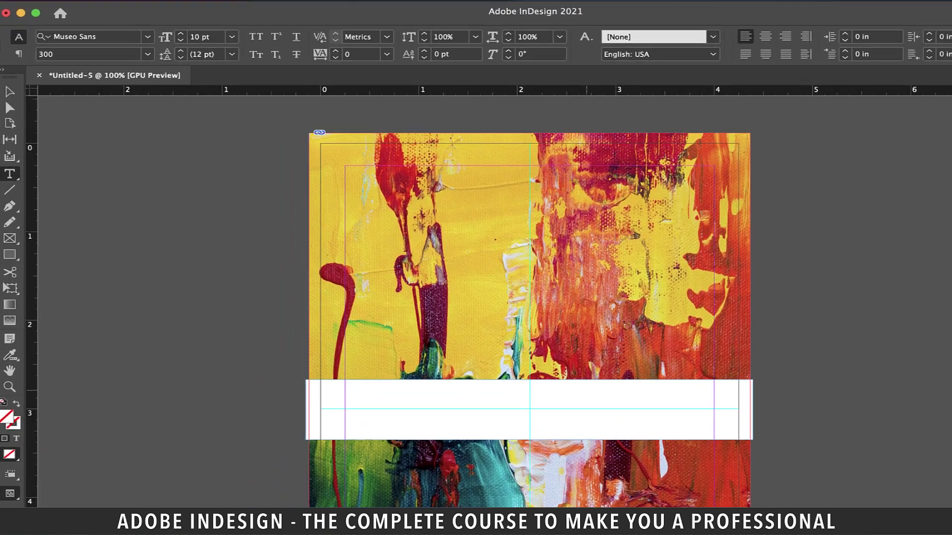
left_click_drag(422, 290, 510, 324)
left_click_drag(721, 446, 758, 445)
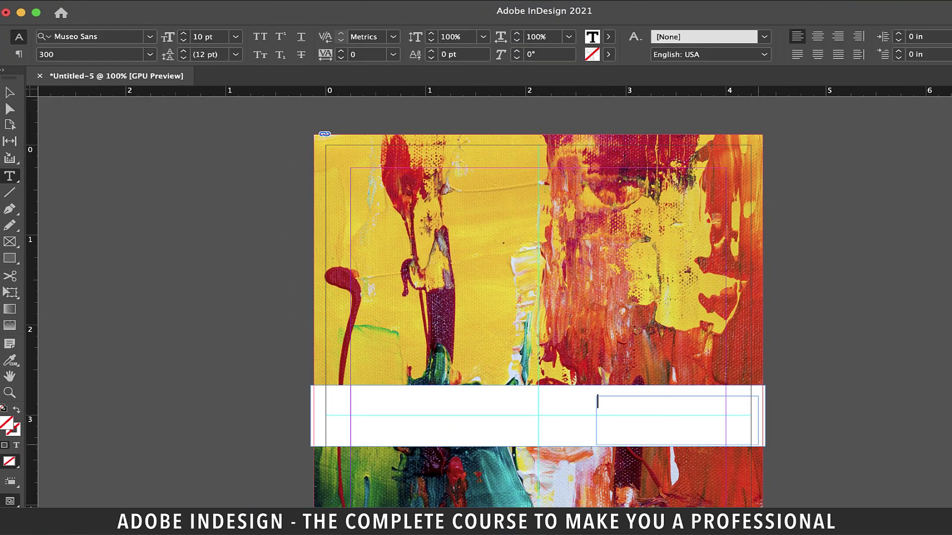
type("Pain")
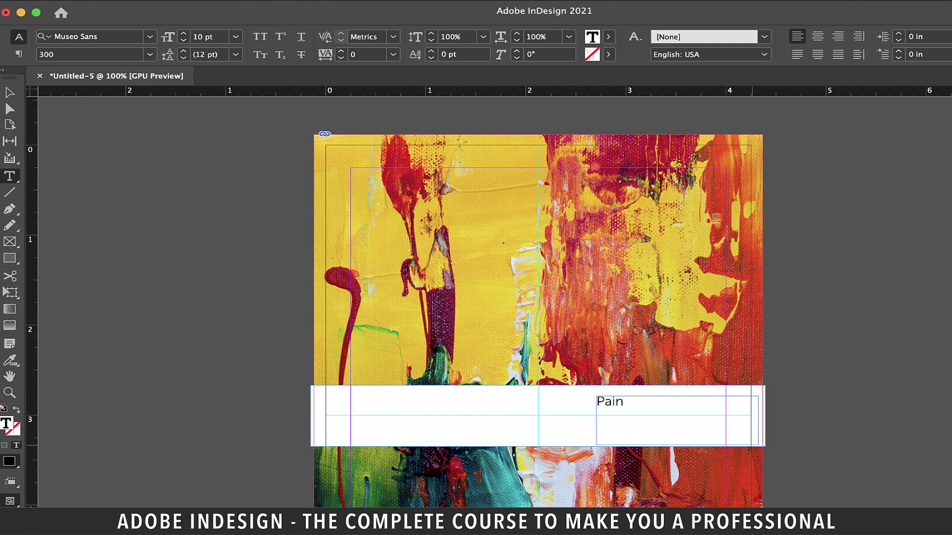
type("ting Exhi")
type("bition")
key("Return")
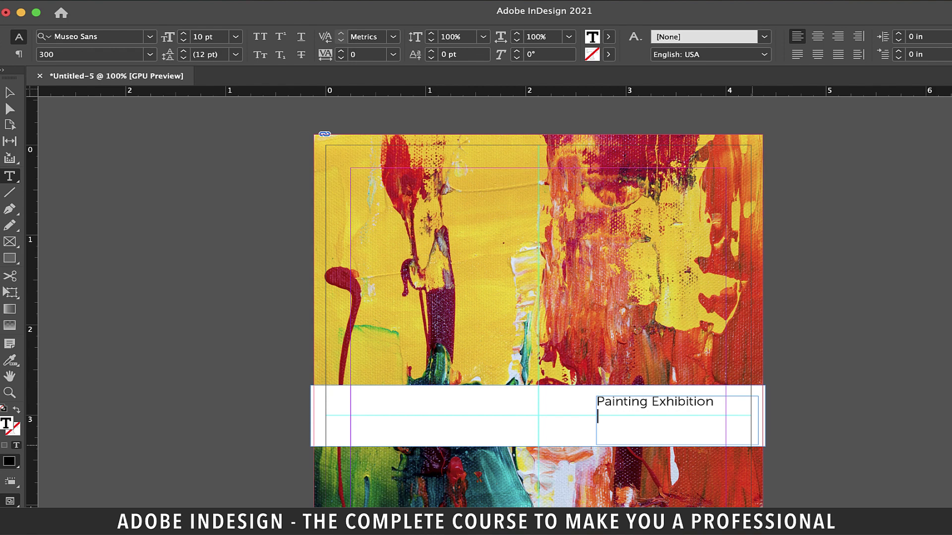
type("2021")
Set the title in Freehand521 BT, right-aligned, at 14 pt.
left_click_drag(619, 395, 650, 411)
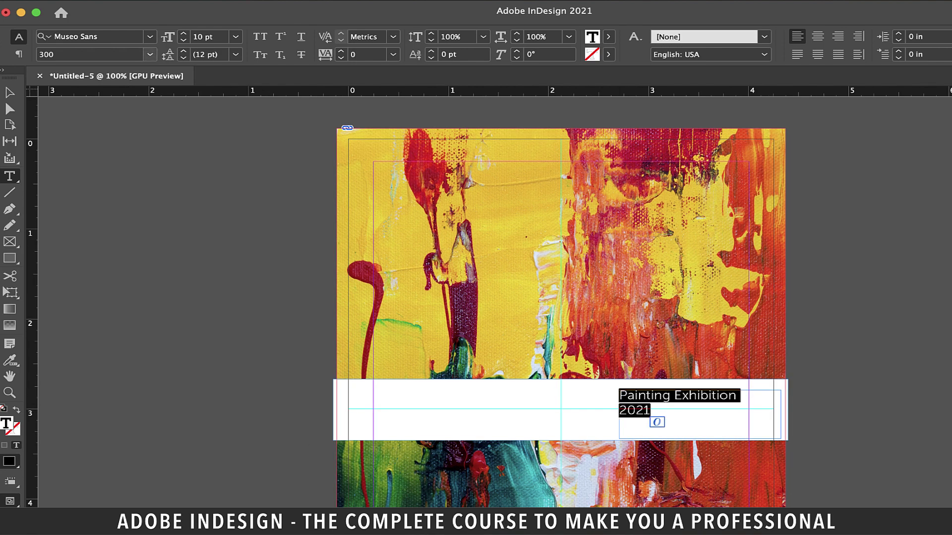
left_click(150, 36)
key("Return")
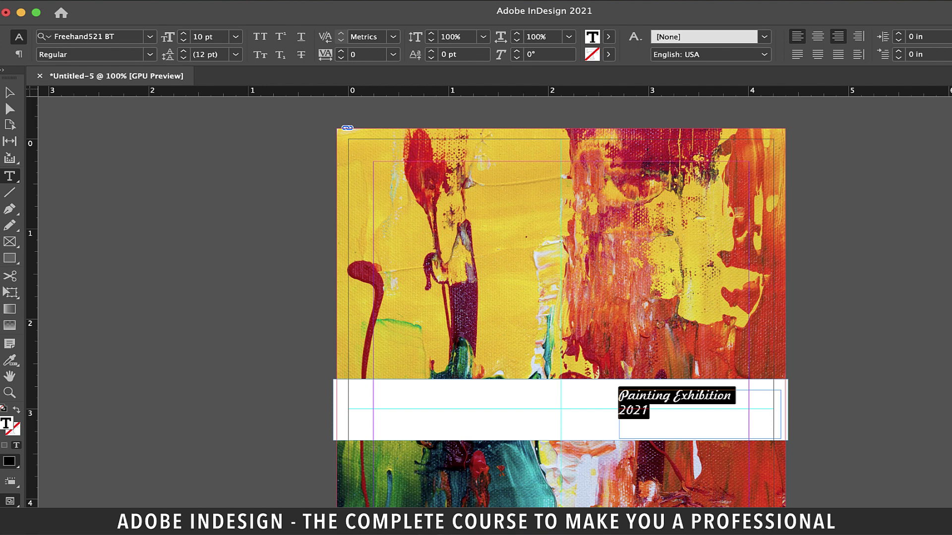
left_click(838, 36)
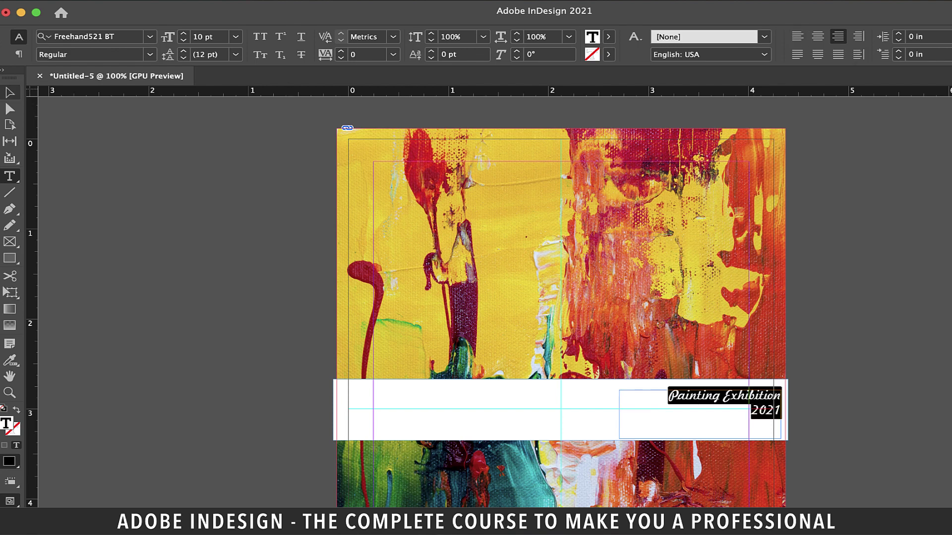
left_click(236, 36)
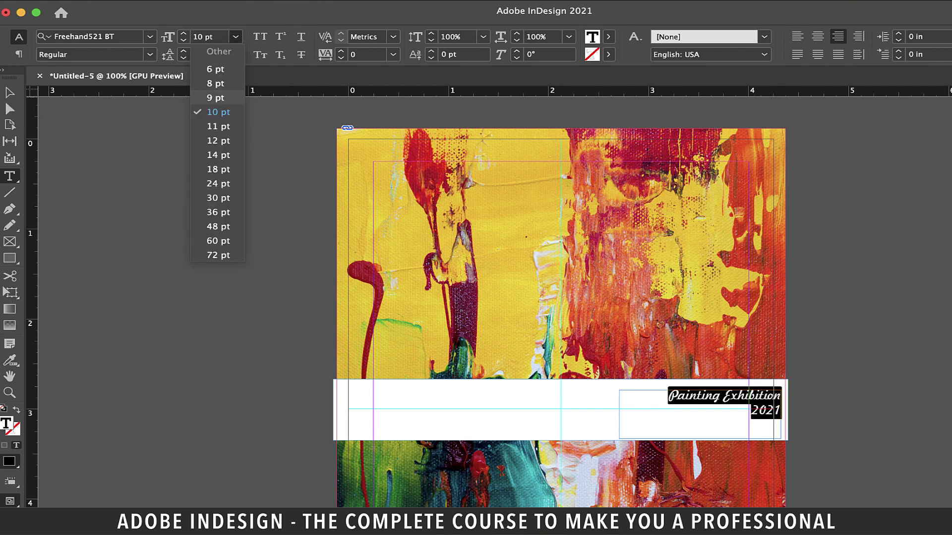
left_click(218, 155)
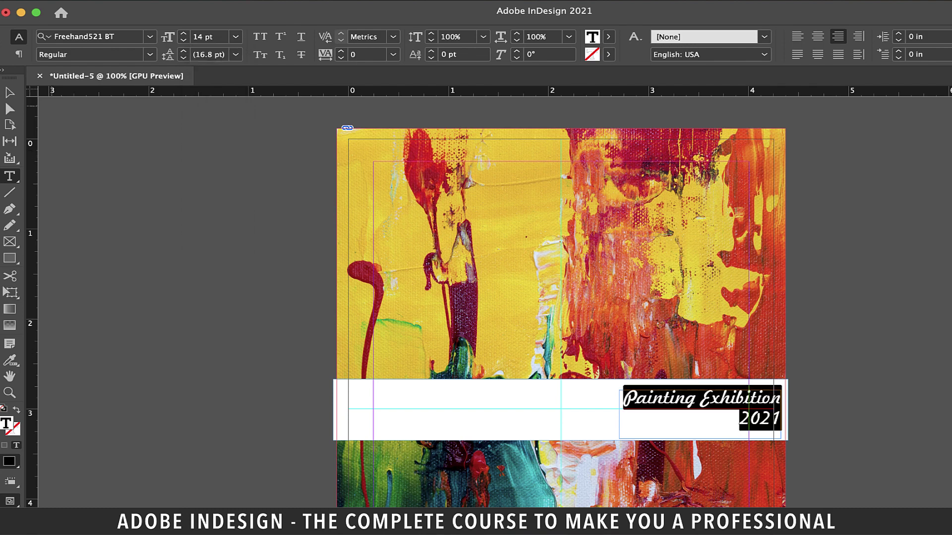
Enlarge the whole title to 16 pt so it fits its frame.
key("Escape")
key("ctrl+shift+a")
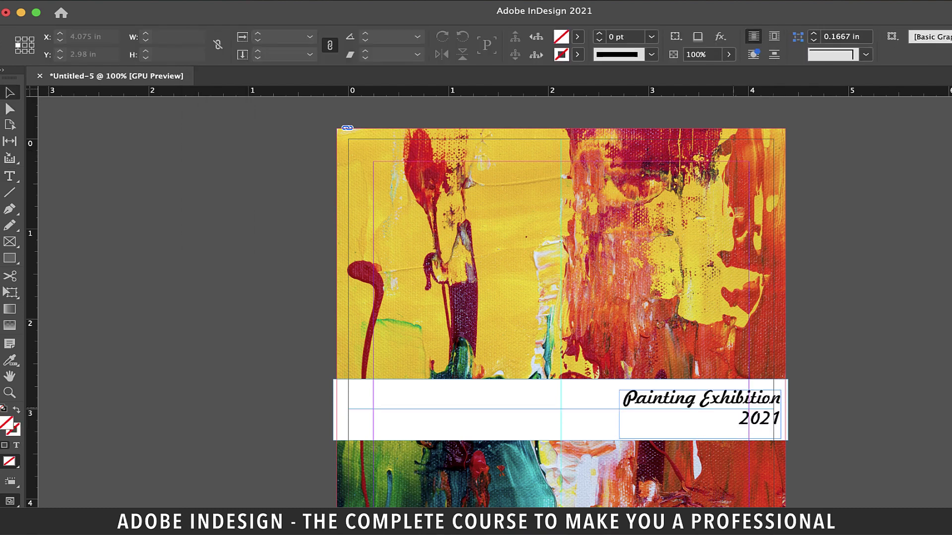
double_click(699, 406)
key("ctrl+a")
key("ctrl+shift+period")
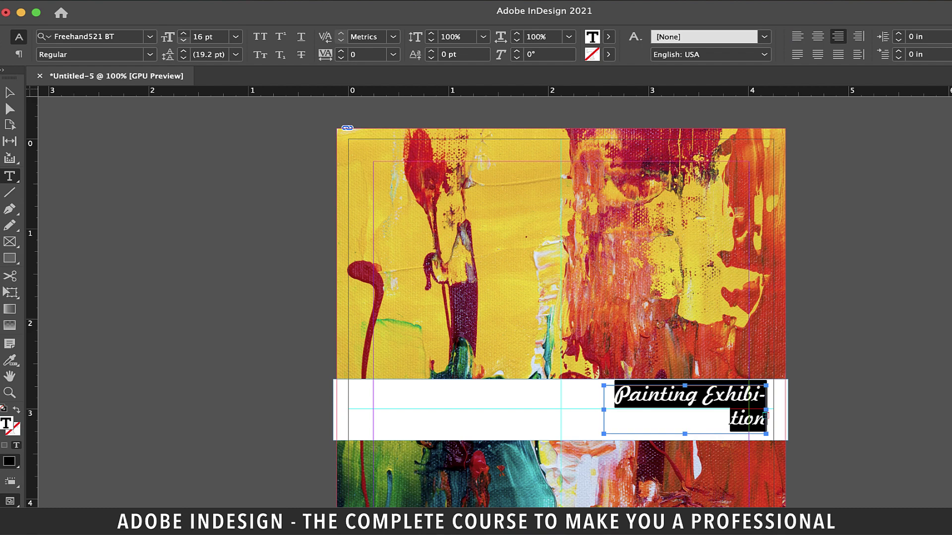
key("Escape")
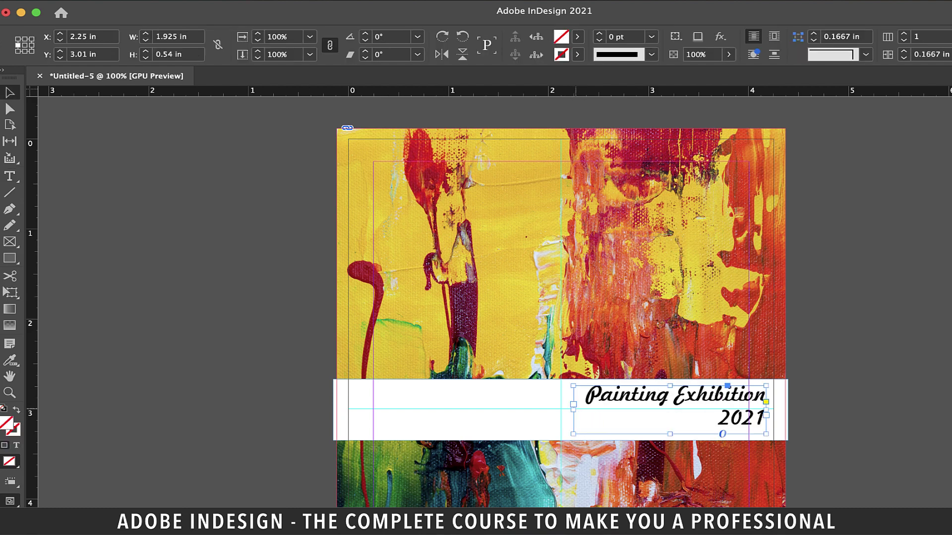
Nudge the title frame left and duplicate it onto the strip's left side.
key("Left")
key("Left")
key("Left")
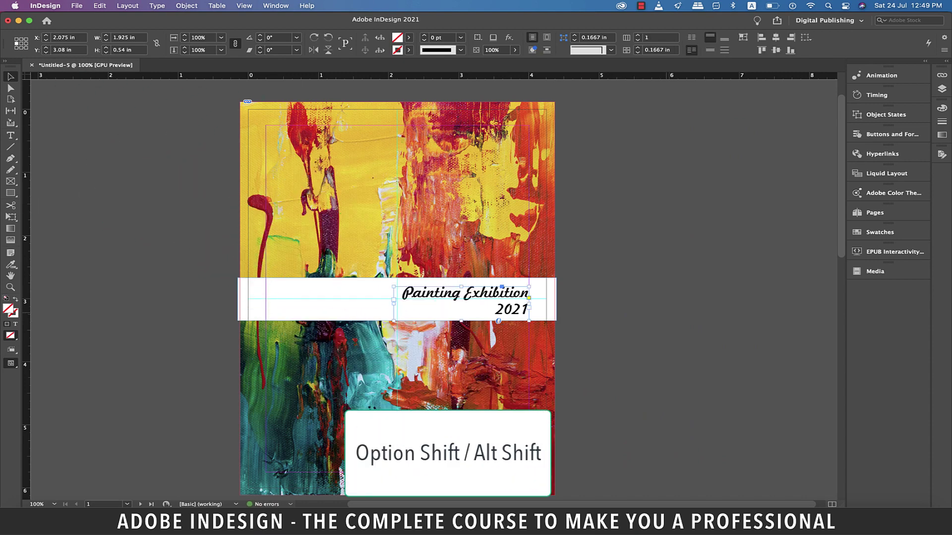
scroll(388, 297, "right", 2)
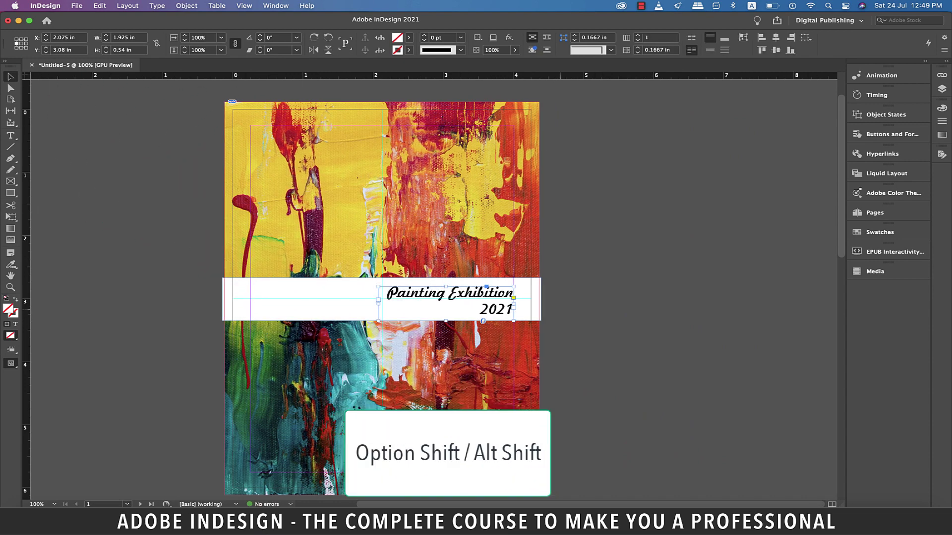
left_click_drag(446, 300, 311, 300)
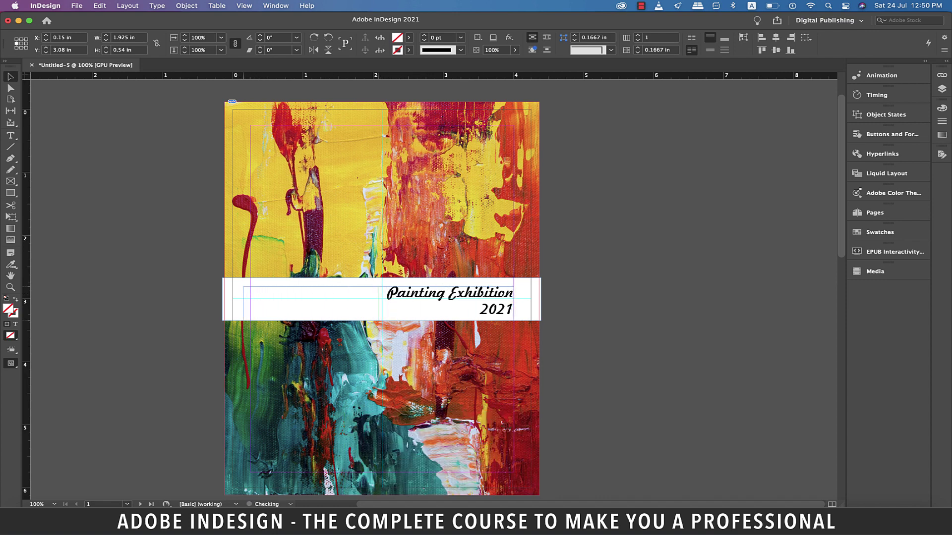
Left-align the copy and replace its text with 'ABC Art Gallery' / 'Toronto'.
key("Return")
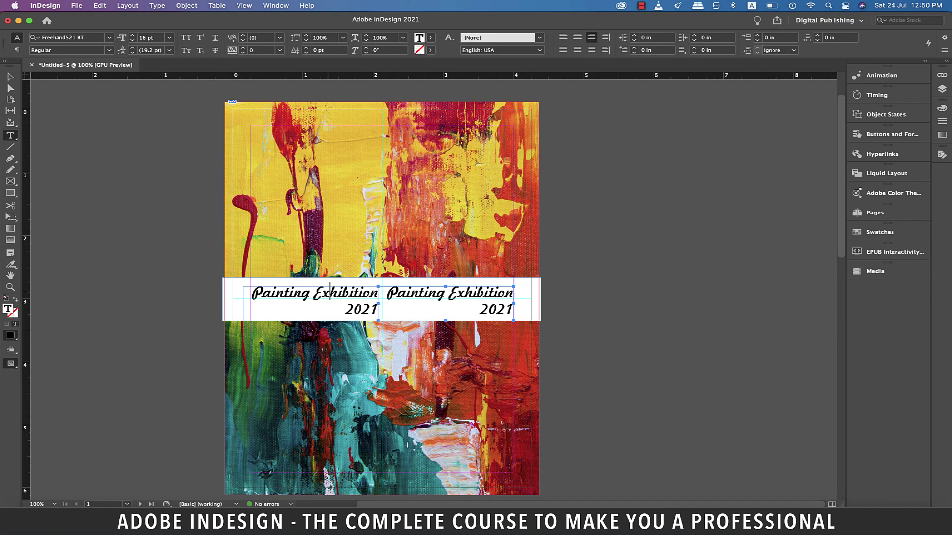
key("super+a")
key("super+shift+l")
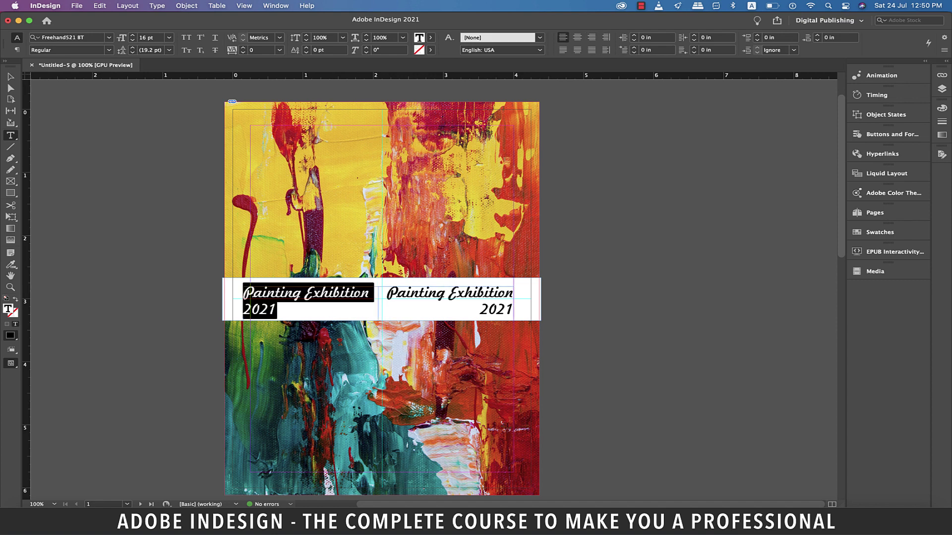
type("ABC A")
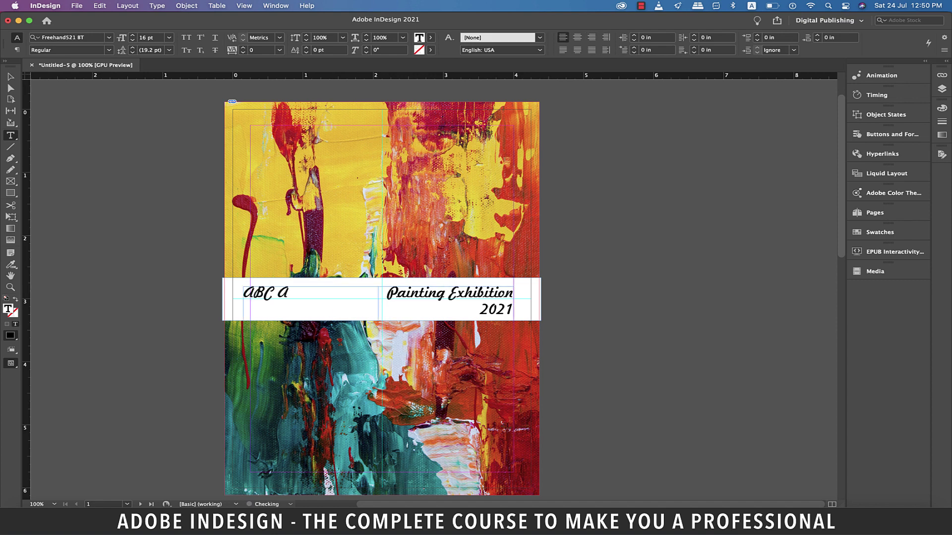
type("rt Gallery")
key("Return")
type("Tor")
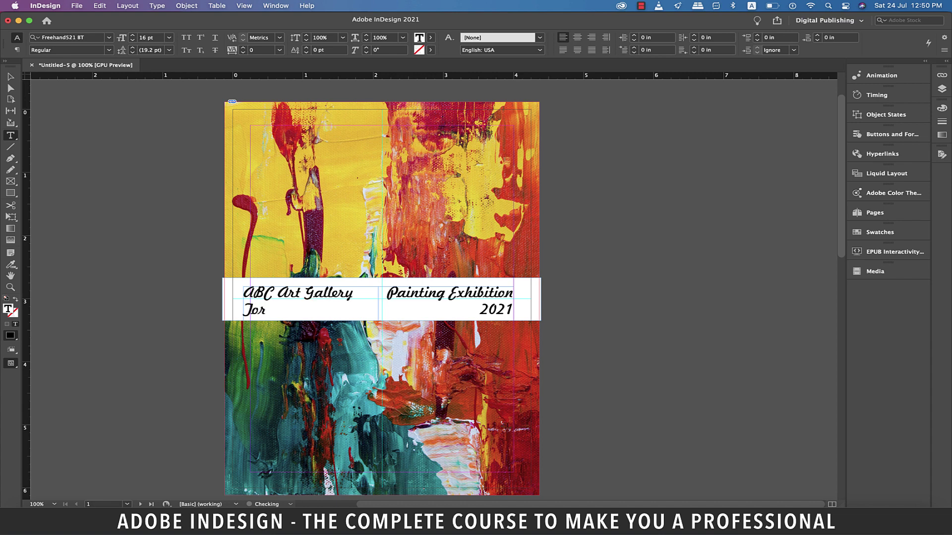
type("ono")
key("BackSpace")
type("to")
key("BackSpace")
Set all the gallery text in Raleway Medium at 14 pt.
key("super+a")
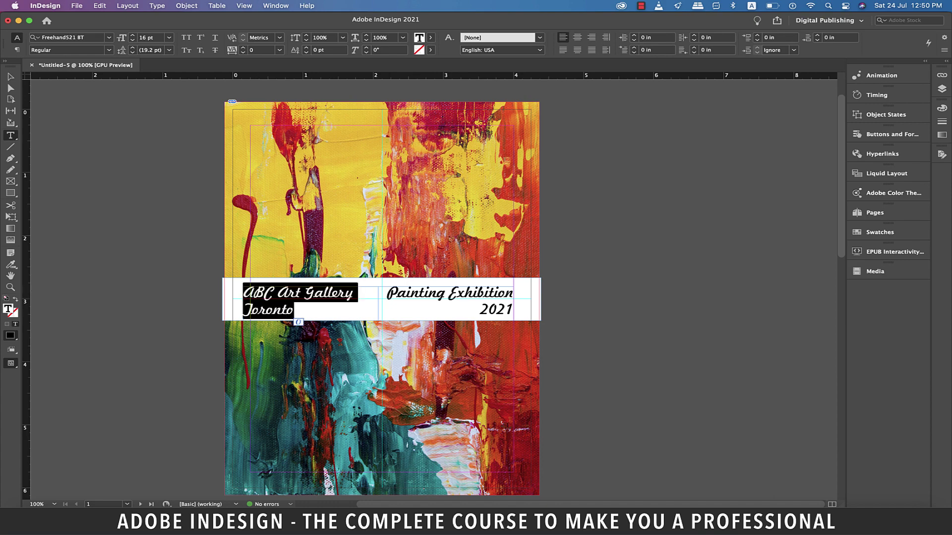
type("rale")
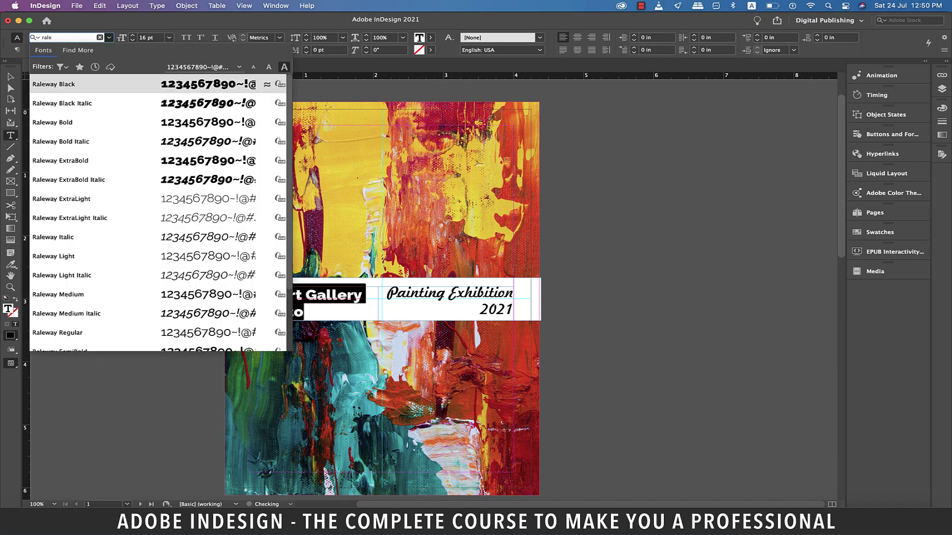
key("Down")
key("Down")
key("Down")
key("Down")
key("Down")
key("Down")
key("Down")
key("Down")
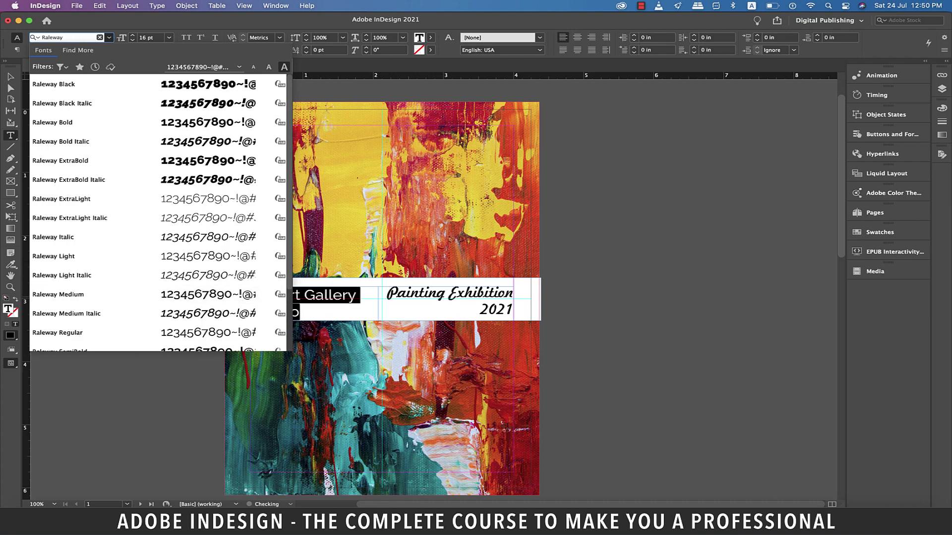
key("Return")
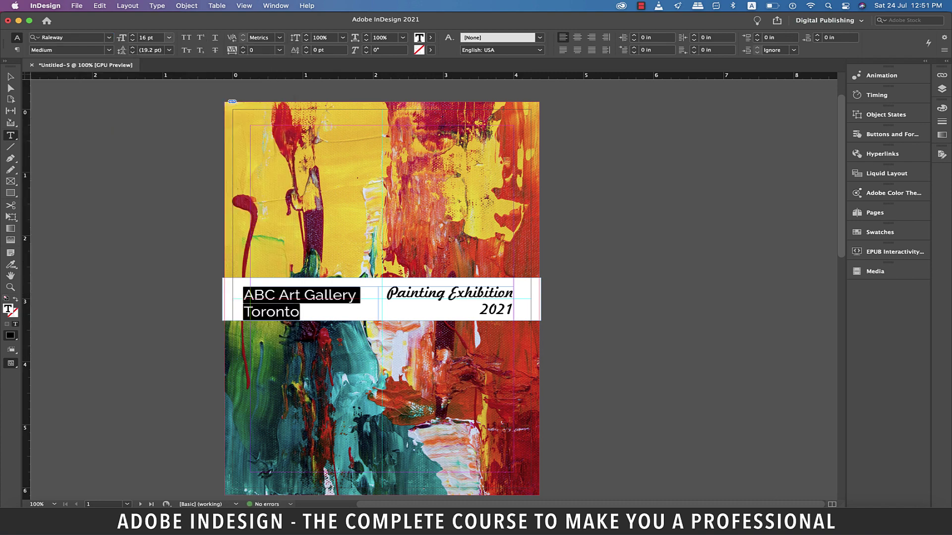
left_click(169, 37)
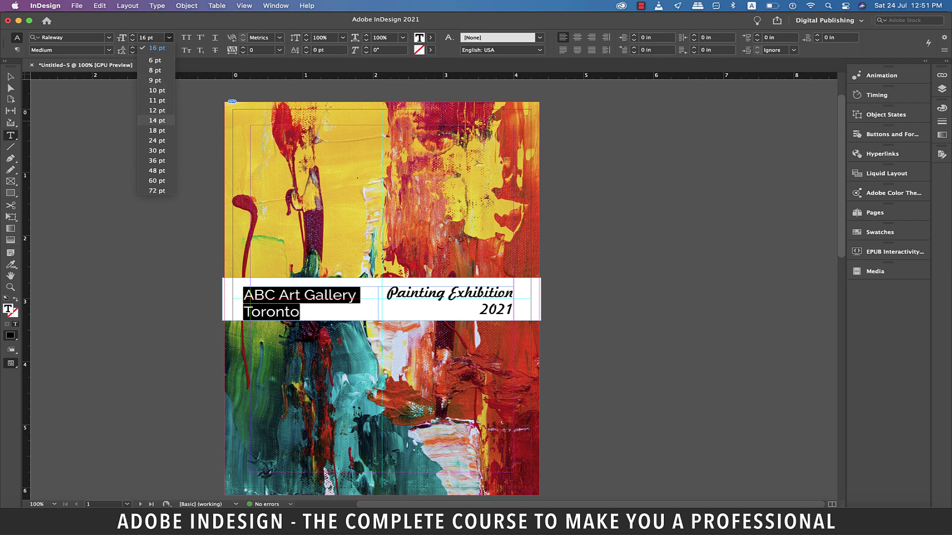
key("Return")
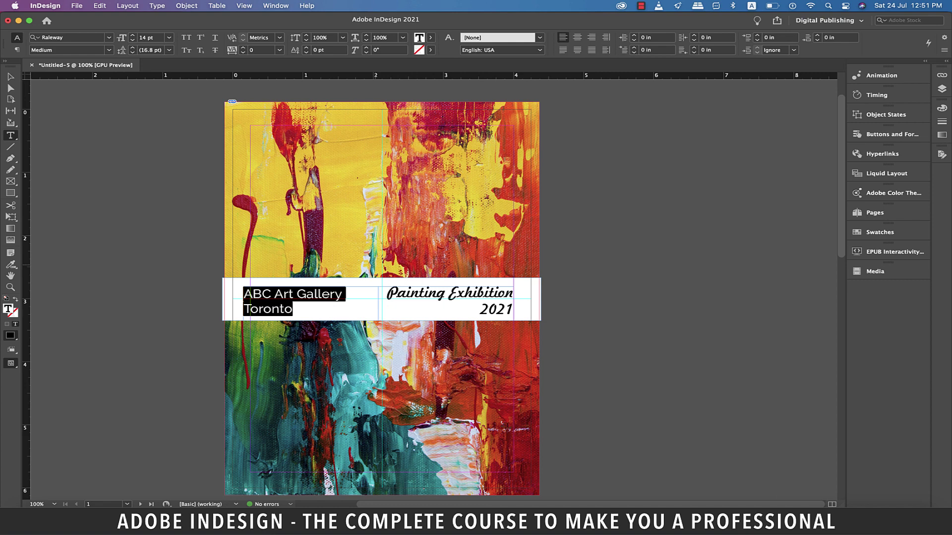
Shrink 'Toronto' to 10 pt and preview the front.
double_click(268, 309)
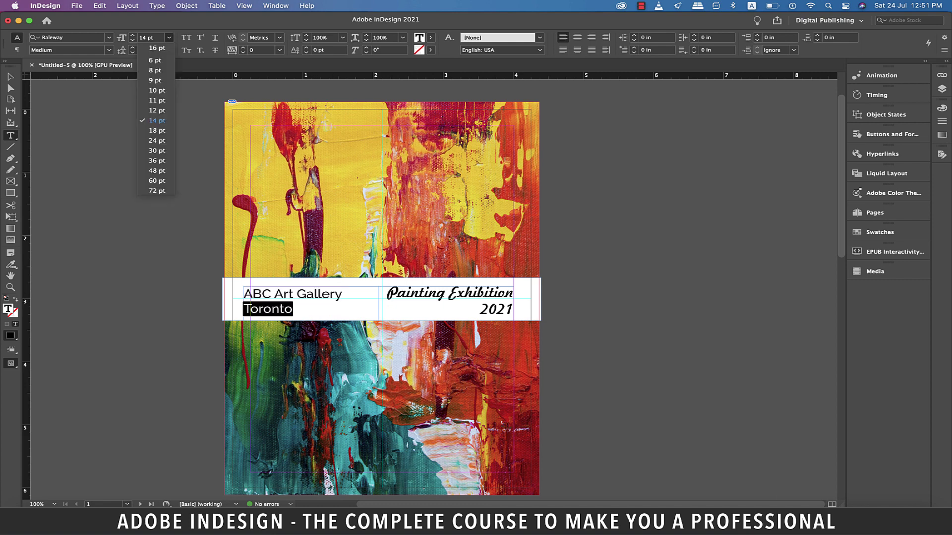
left_click(169, 37)
left_click(157, 90)
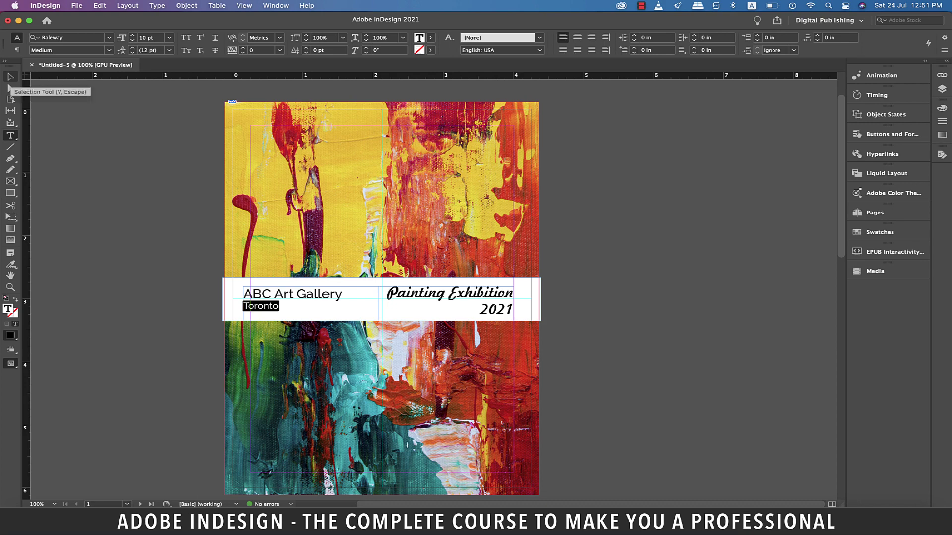
left_click(9, 87)
key("w")
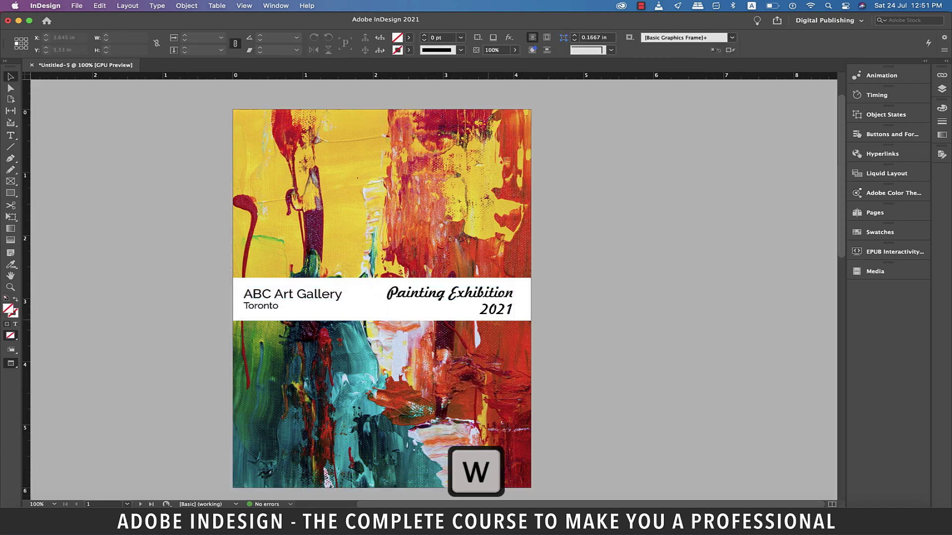
key("w")
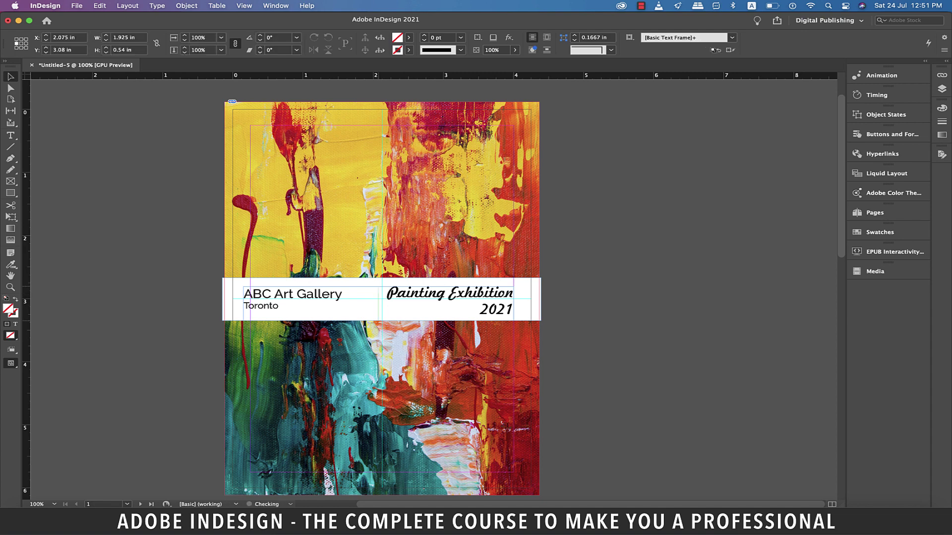
Make the 'ABC Art Gallery' line bold and preview the result.
left_click_drag(342, 289, 243, 289)
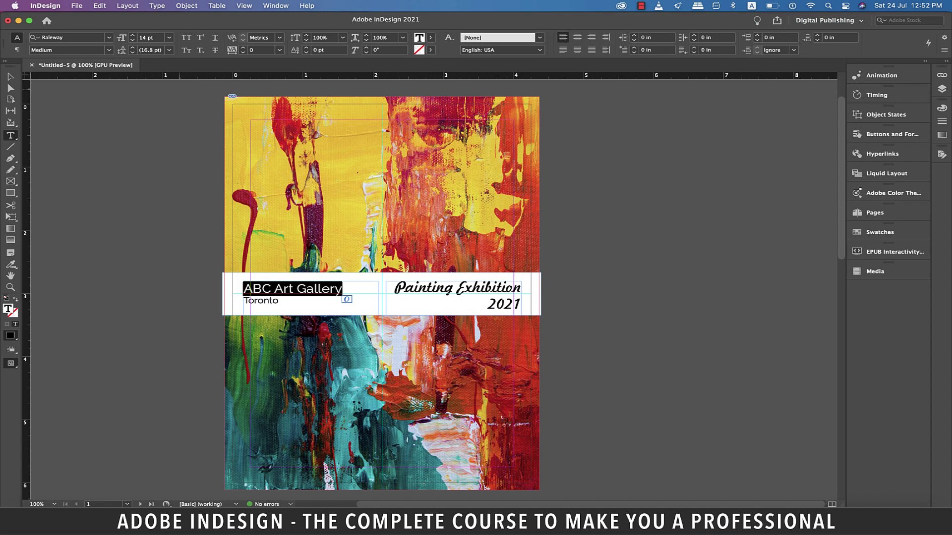
key("ctrl+shift+b")
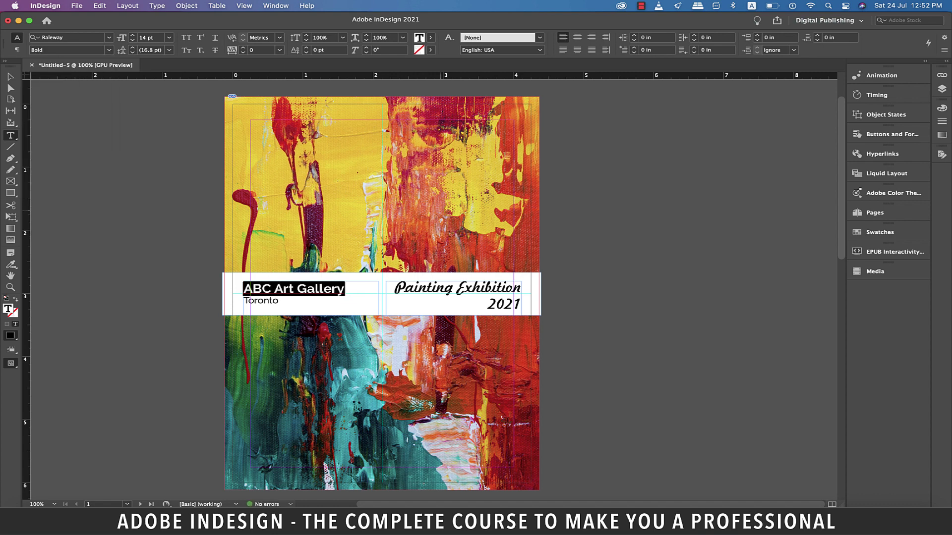
left_click(10, 76)
key("w")
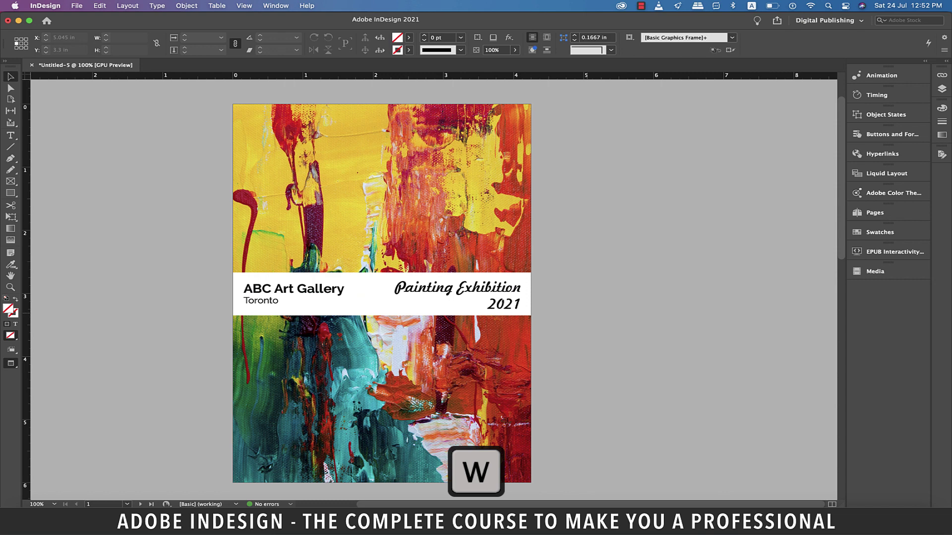
key("w")
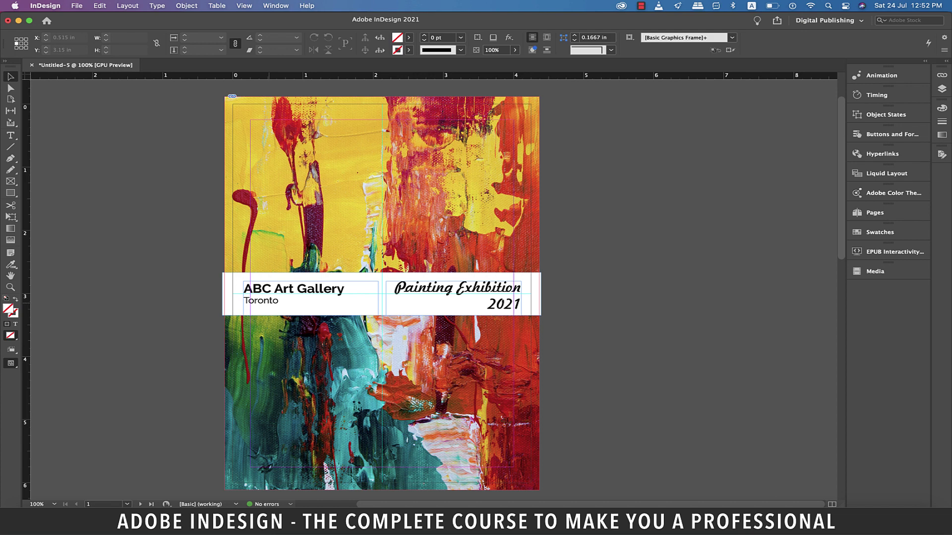
Shrink the year '2021' in the title to 12 pt.
double_click(503, 303)
left_click(169, 37)
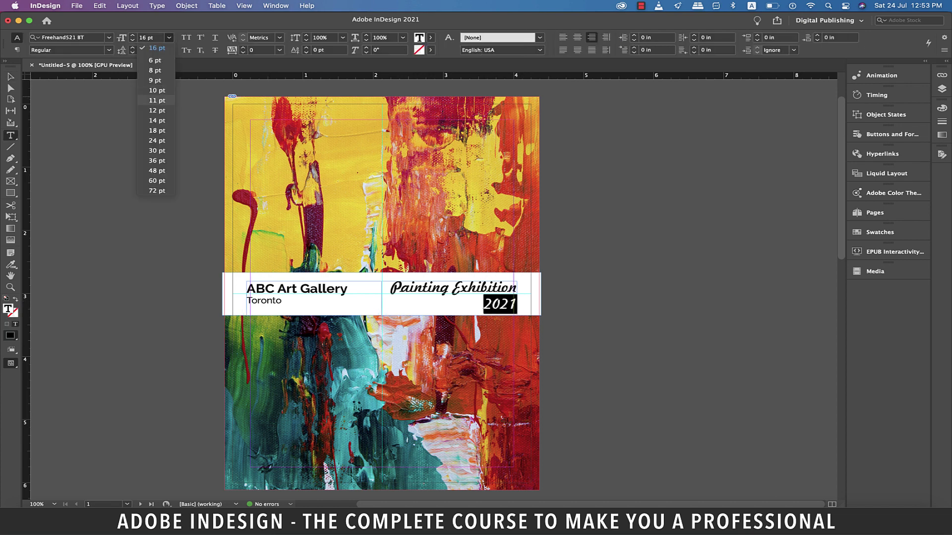
left_click(154, 110)
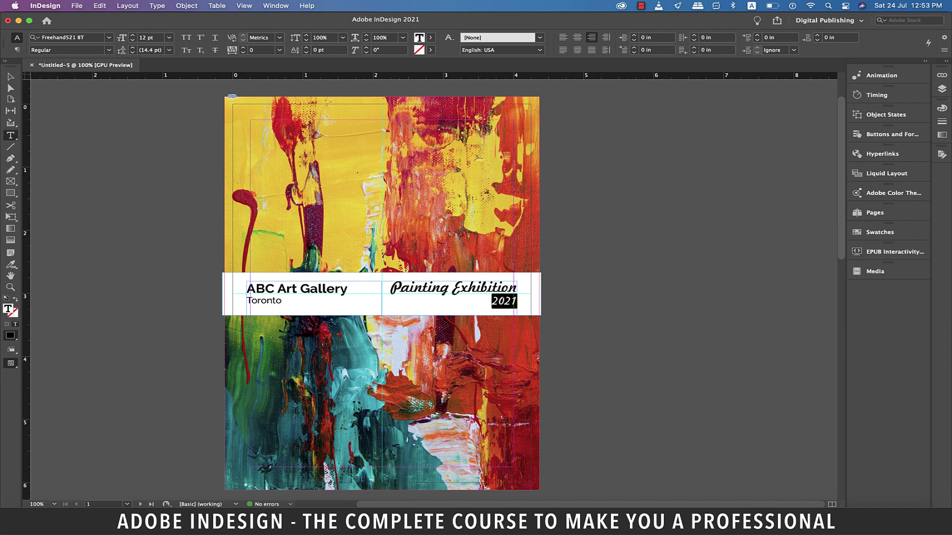
key("Escape")
Go to page 2 and switch it to landscape orientation, 6 × 4.25 inches.
key("w")
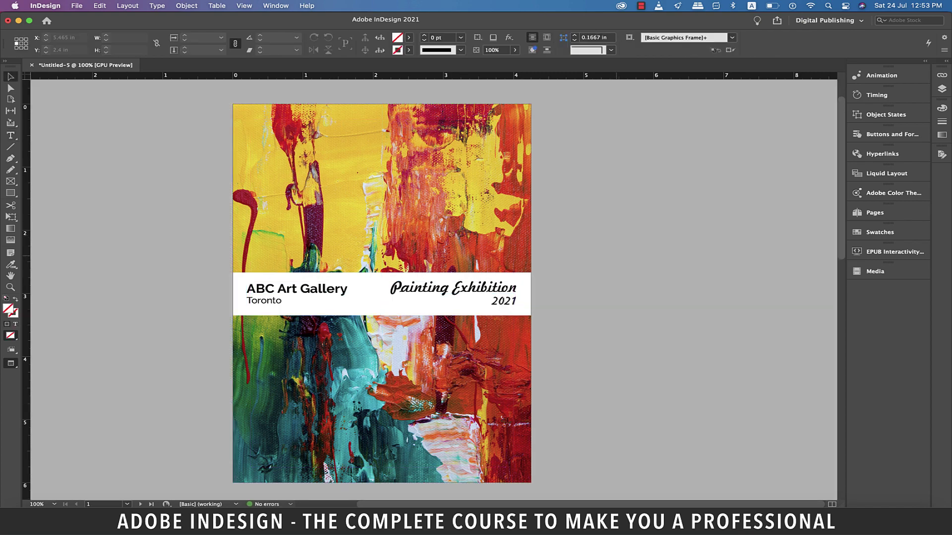
key("w")
key("shift+Page_Down")
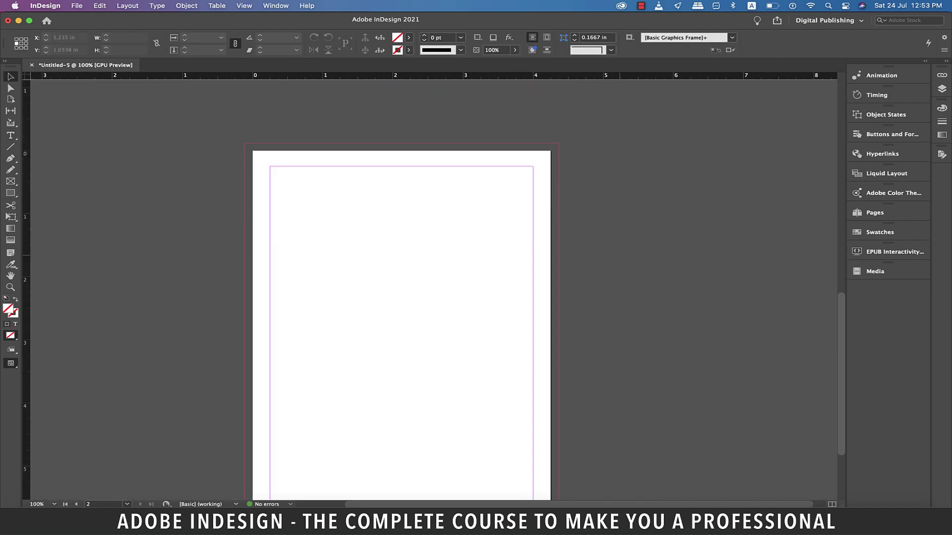
scroll(622, 268, "down", 2)
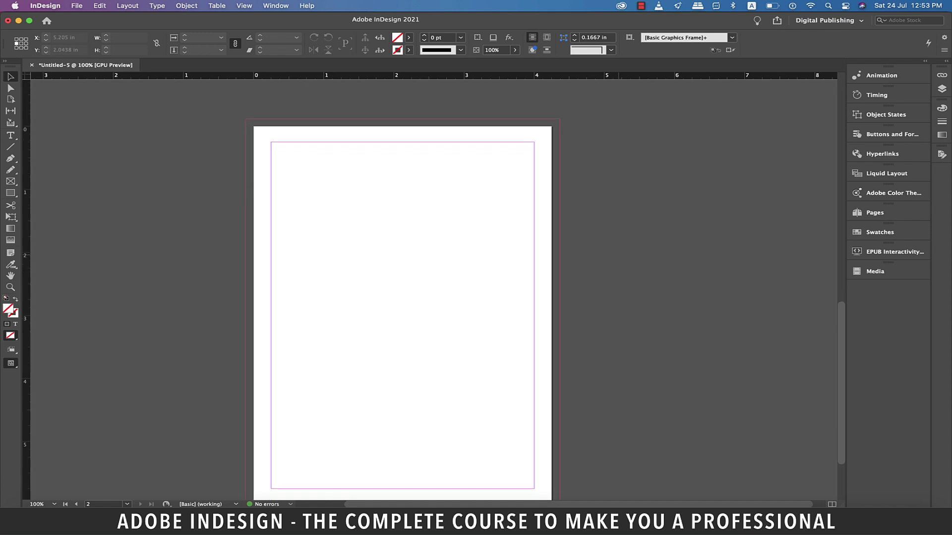
scroll(402, 307, "down", 1)
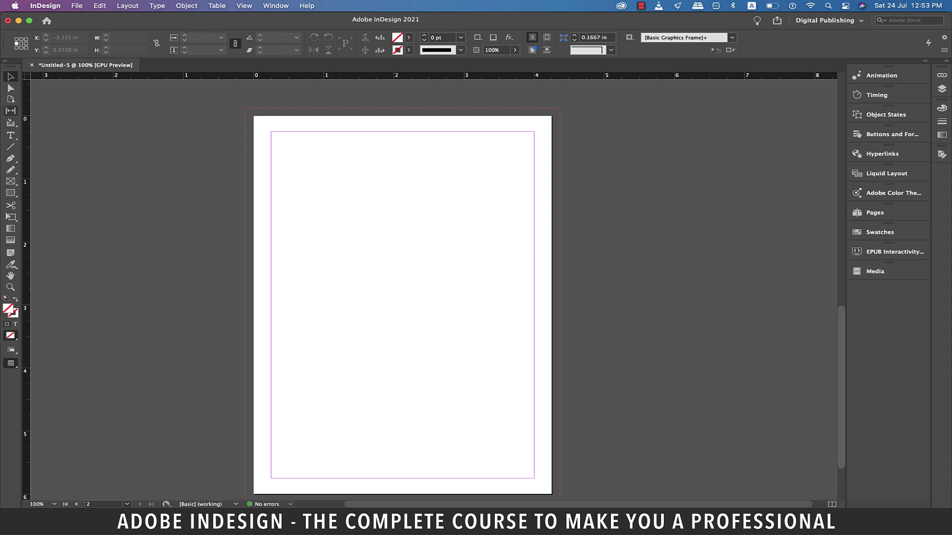
key("shift+p")
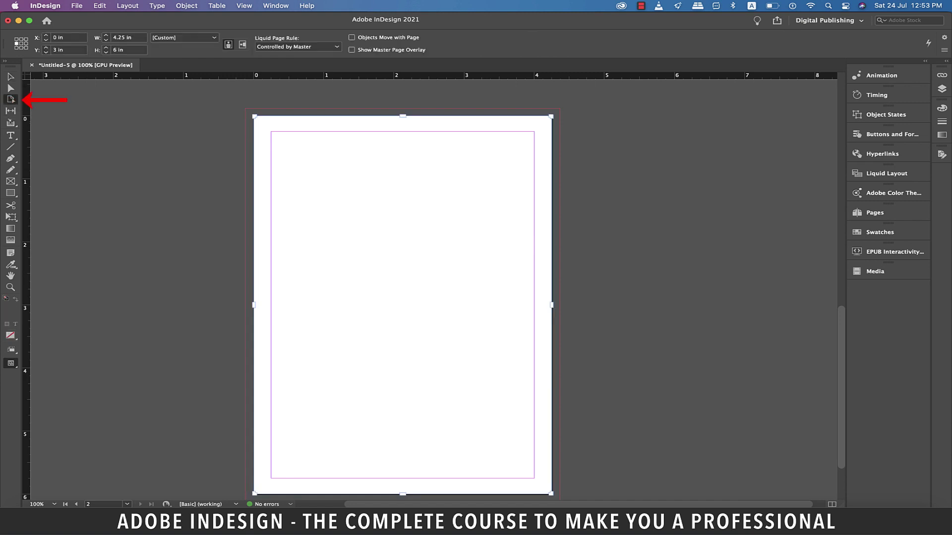
left_click(242, 45)
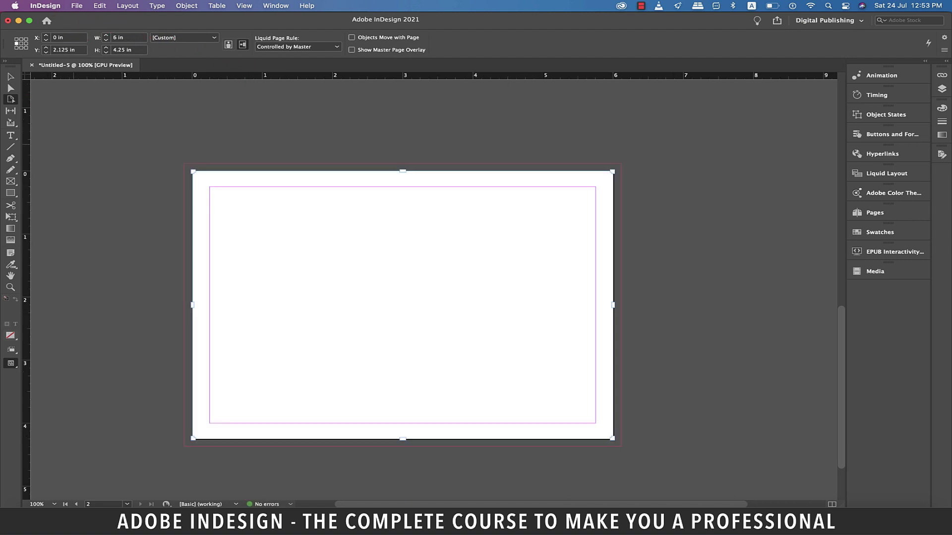
key("v")
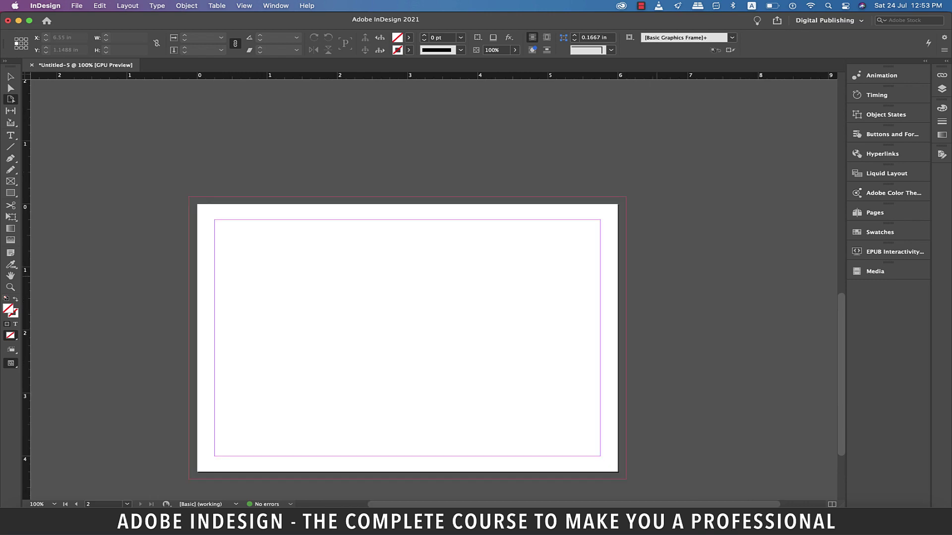
Paste a copy of the page-1 painting onto page 2 and rotate it -90° to cover it.
scroll(434, 287, "up", 5)
scroll(433, 287, "up", 4)
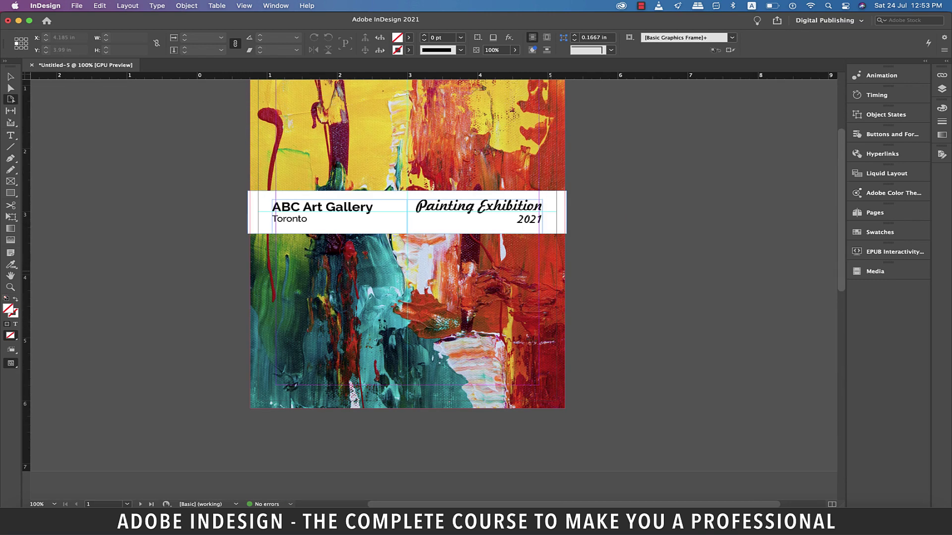
key("v")
left_click(407, 244)
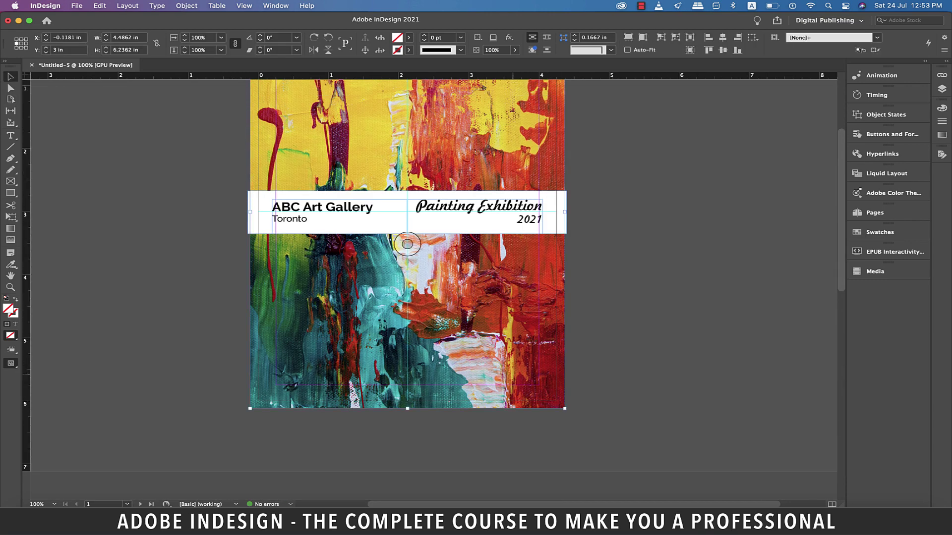
key("ctrl+c")
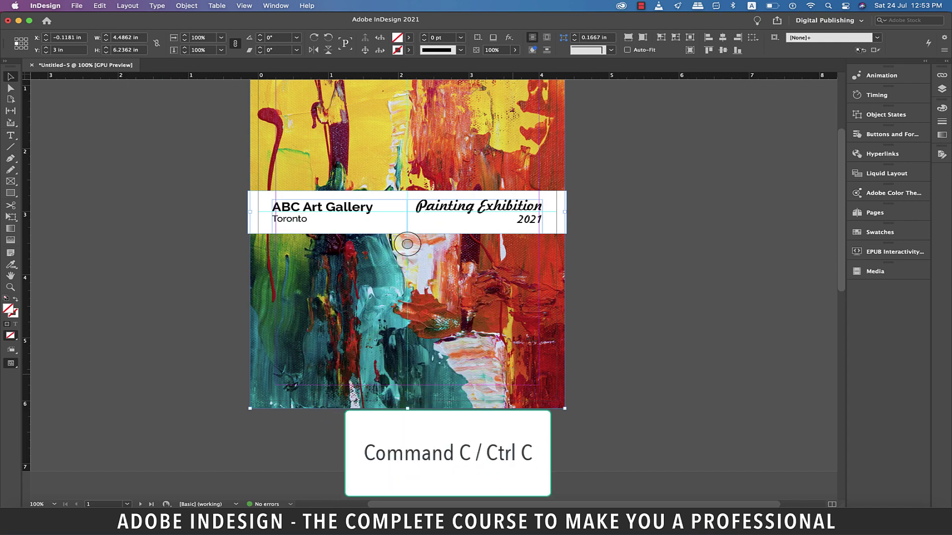
key("shift+Page_Down")
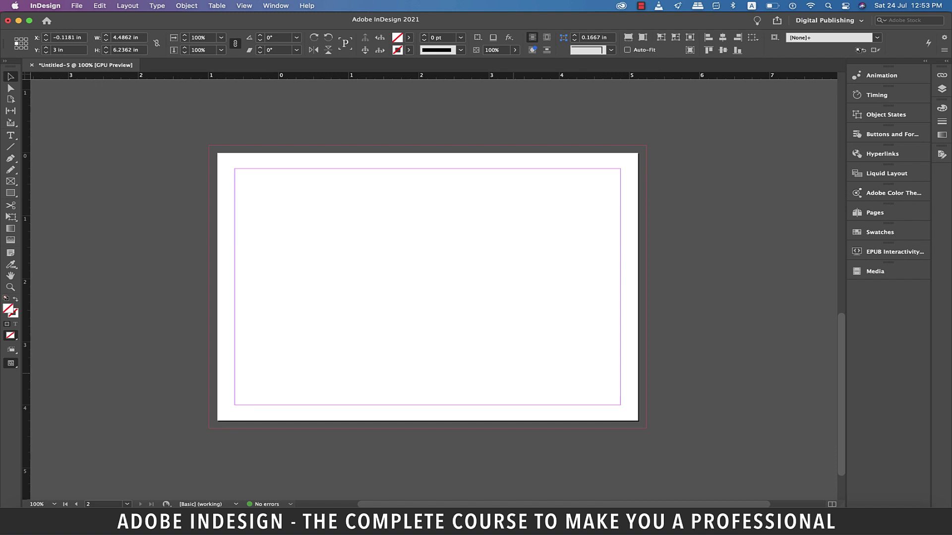
key("ctrl+v")
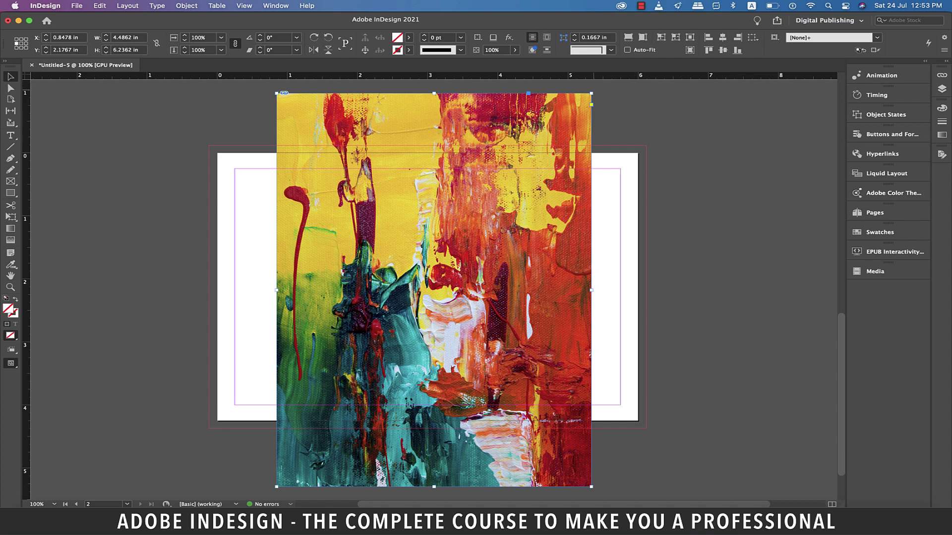
key("shift")
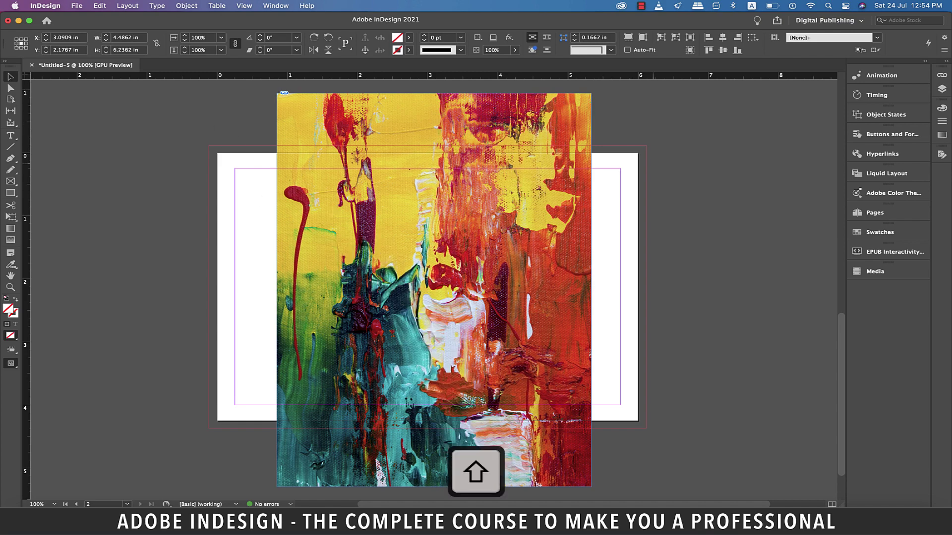
left_click_drag(284, 92, 647, 151)
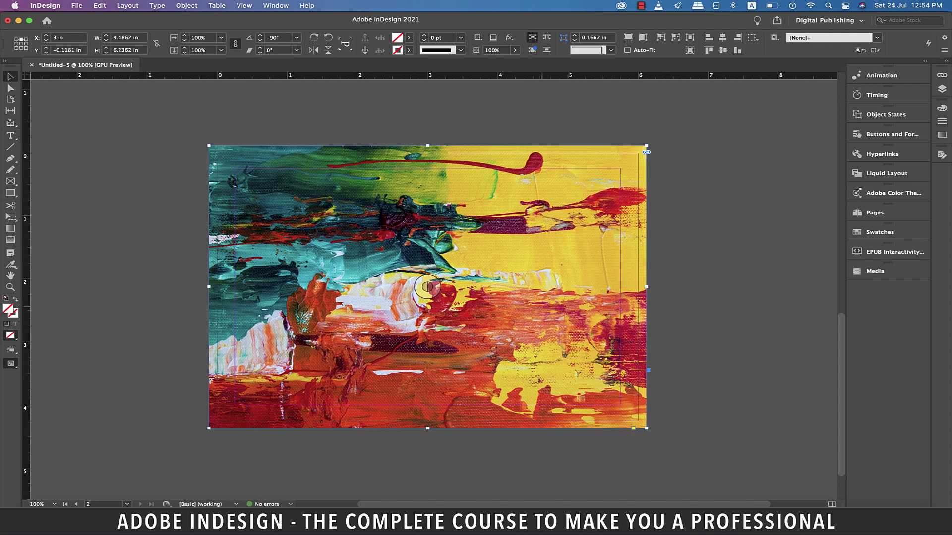
Draw a rectangle inside page 2's margins and fill it with [Paper] white.
key("m")
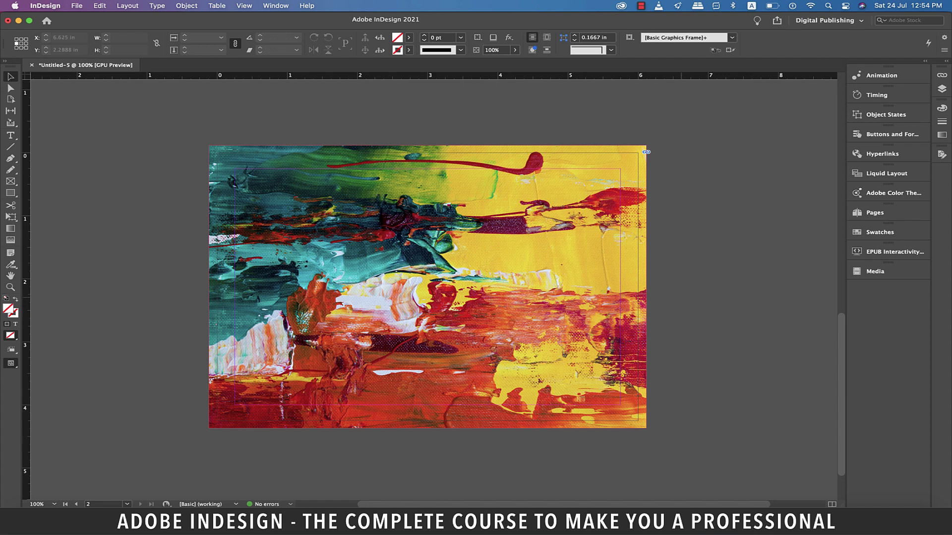
left_click_drag(449, 331, 623, 418)
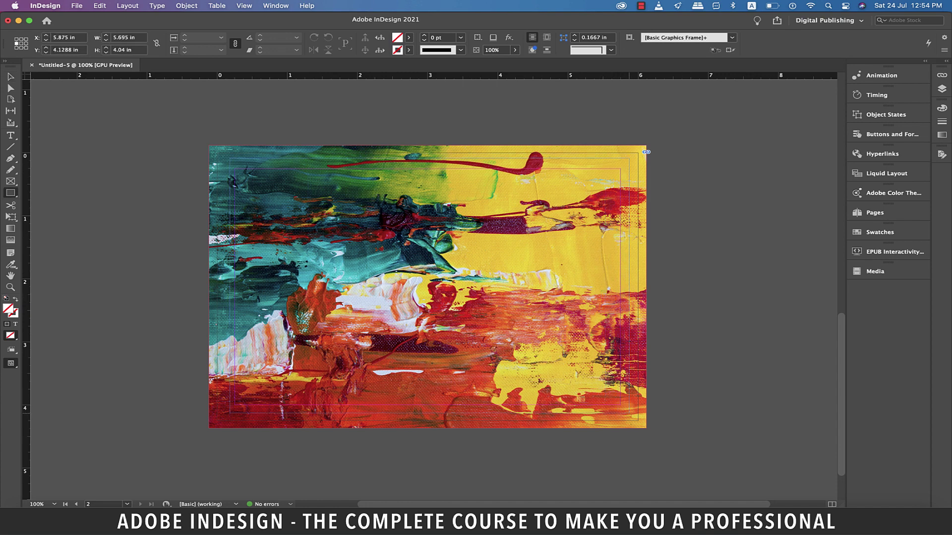
left_click_drag(623, 417, 629, 413)
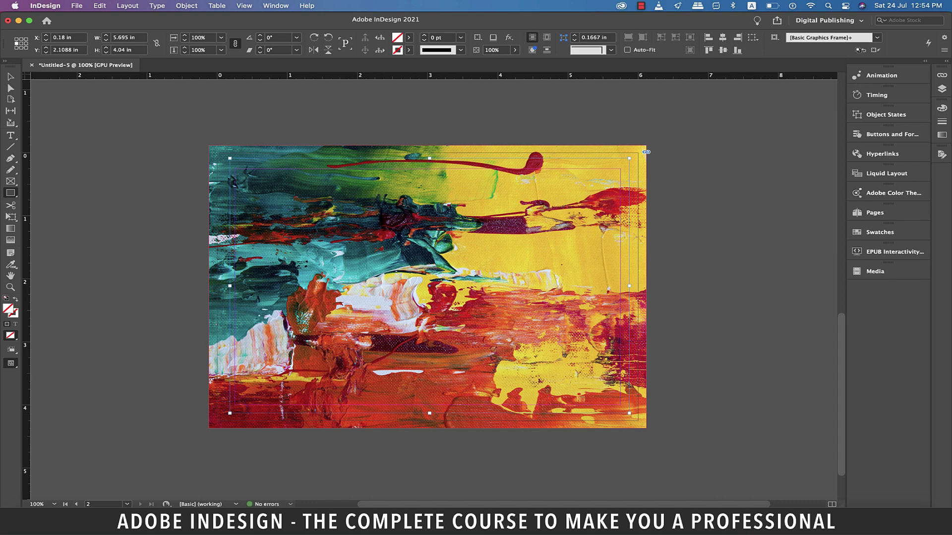
left_click(408, 38)
left_click(315, 88)
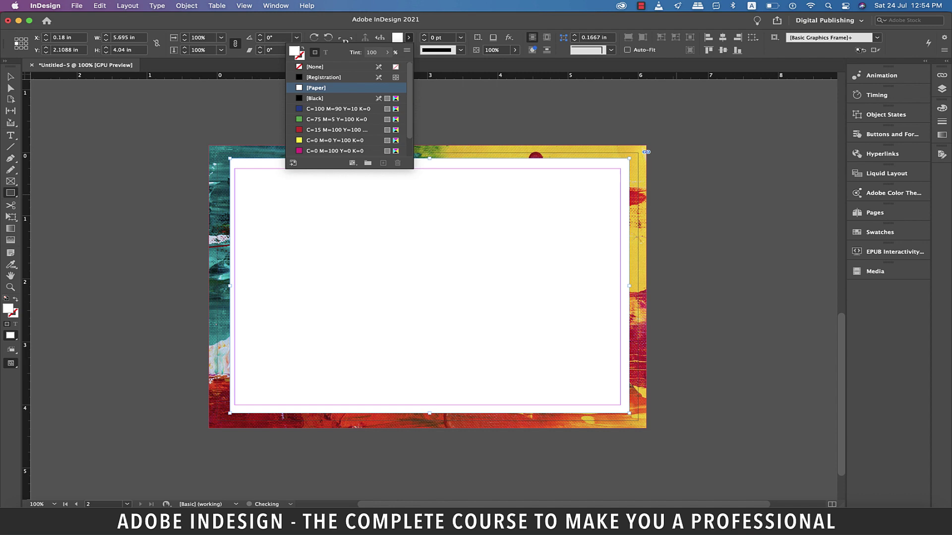
key("v")
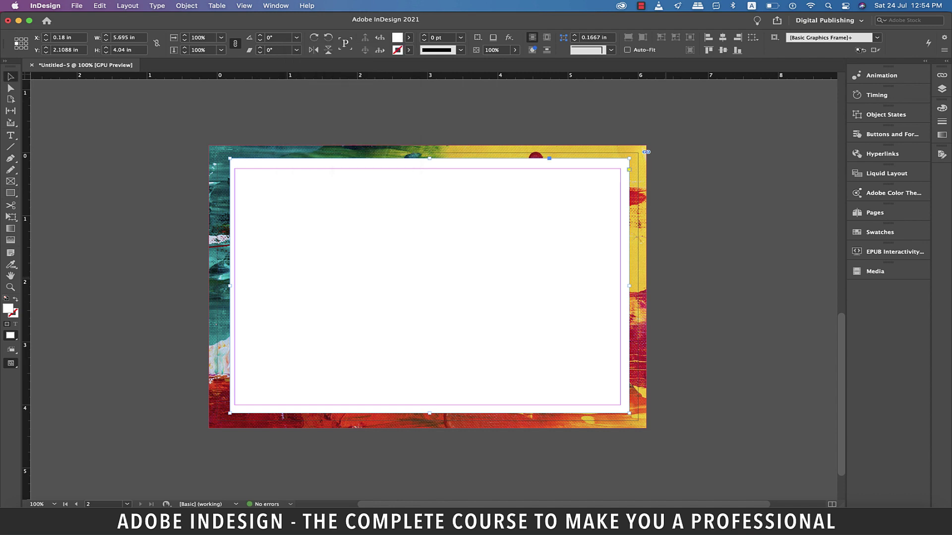
key("w")
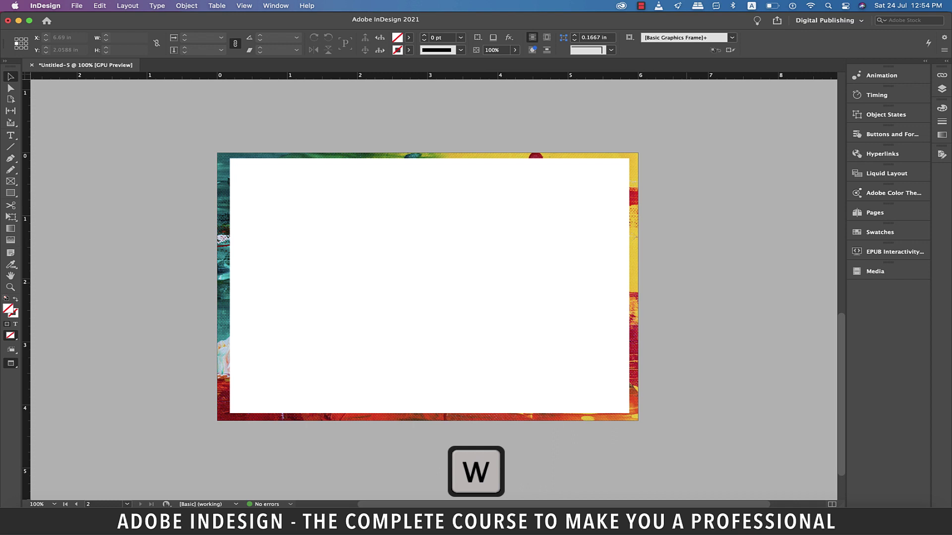
key("w")
key("w")
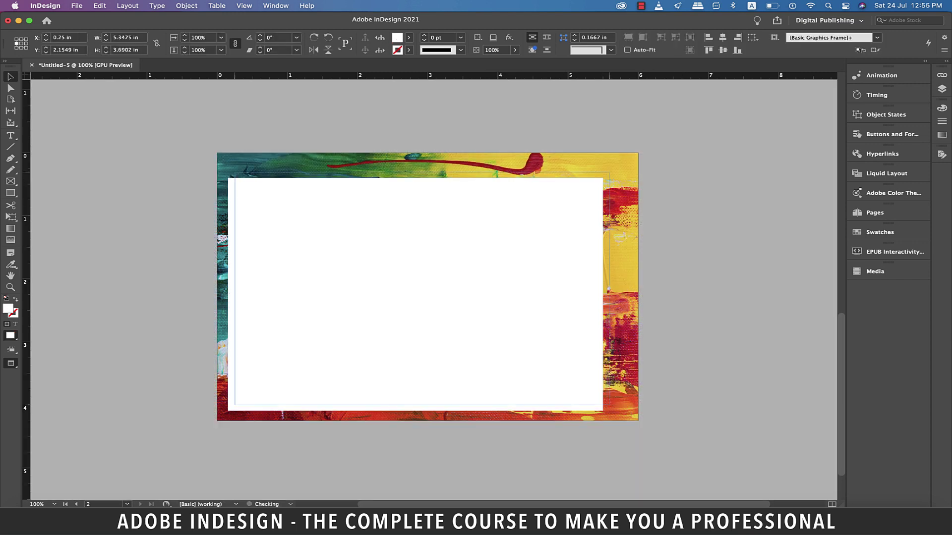
Centre the white panel horizontally and vertically on the painting.
left_click_drag(415, 294, 433, 288)
left_click_drag(701, 134, 506, 434)
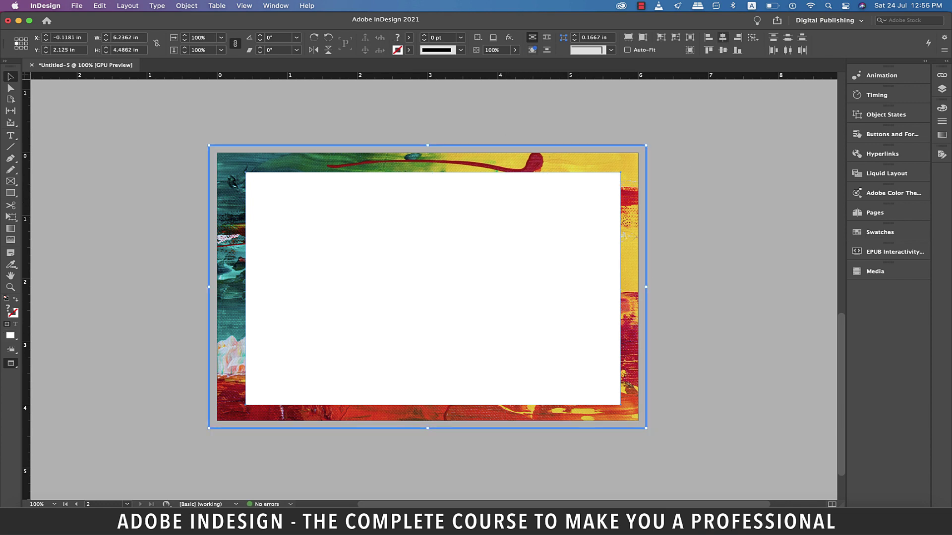
left_click(723, 37)
left_click(722, 50)
key("super+shift+a")
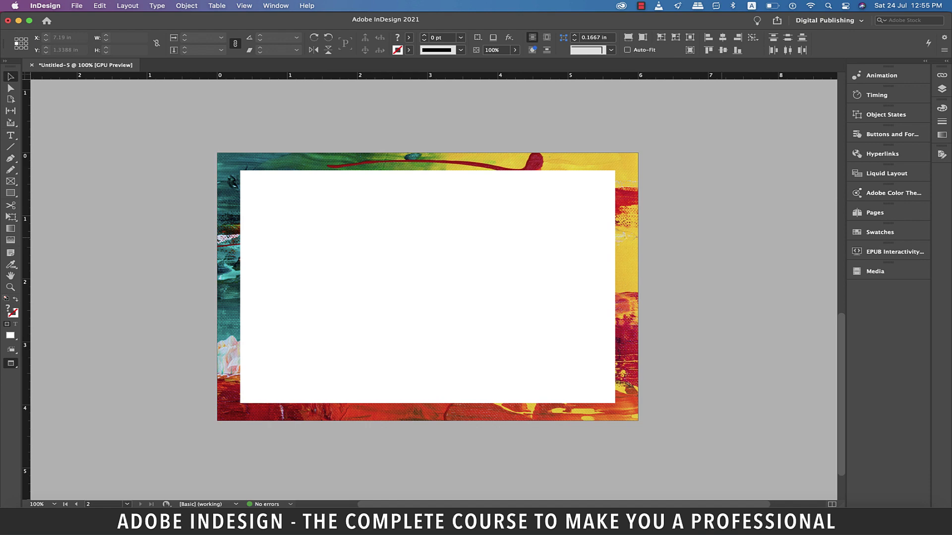
key("w")
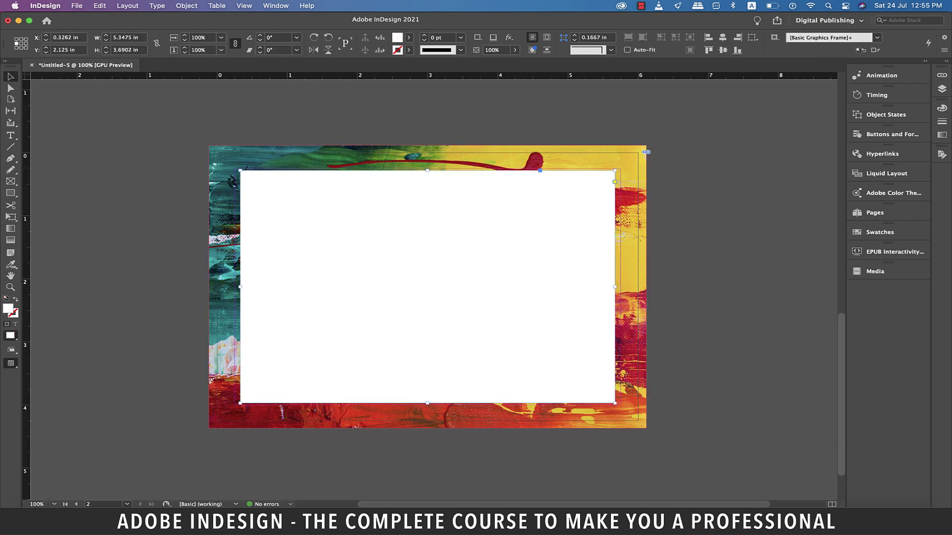
Add a vertical guide at 3 inches and draw a divider line along it.
left_click_drag(26, 287, 427, 287)
key("super+shift+a")
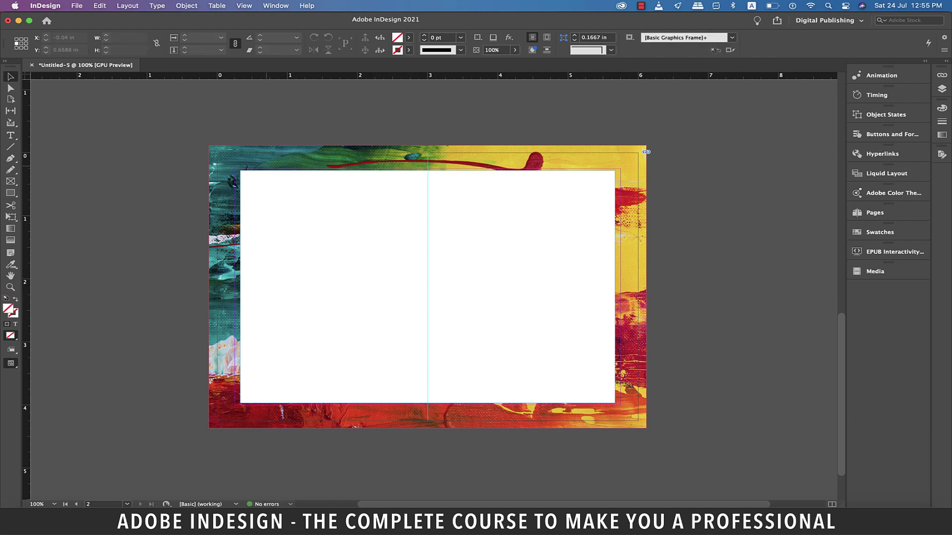
key("backslash")
mouse_move(428, 191)
left_mouse_down()
mouse_move(441, 261)
mouse_move(427, 382)
left_mouse_up()
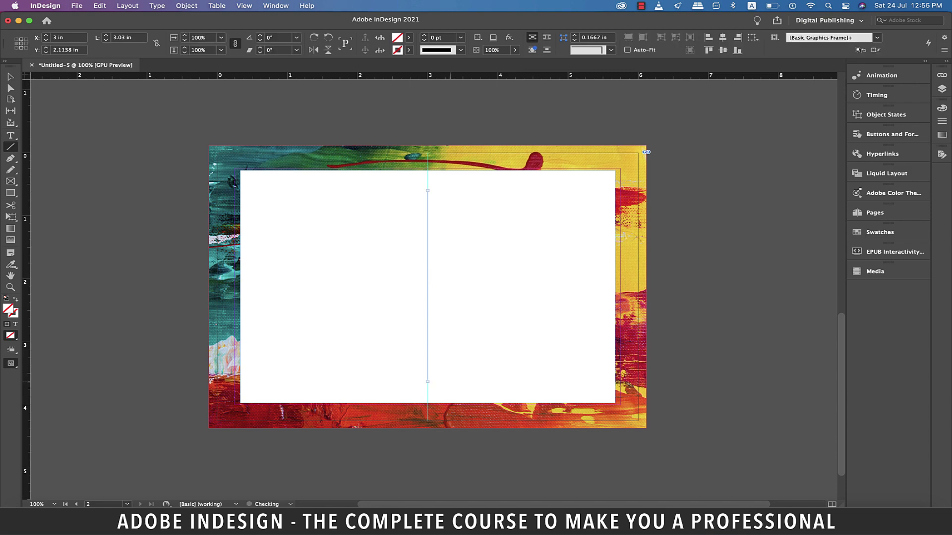
Give the vertical divider line a 1 pt [Black] stroke.
key("v")
left_click(460, 37)
left_click(446, 88)
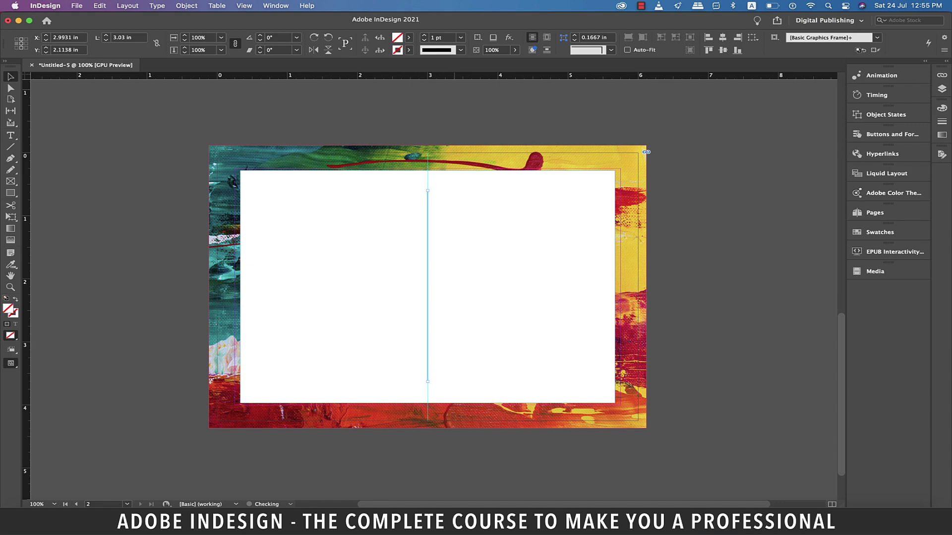
left_click(409, 50)
left_click(317, 110)
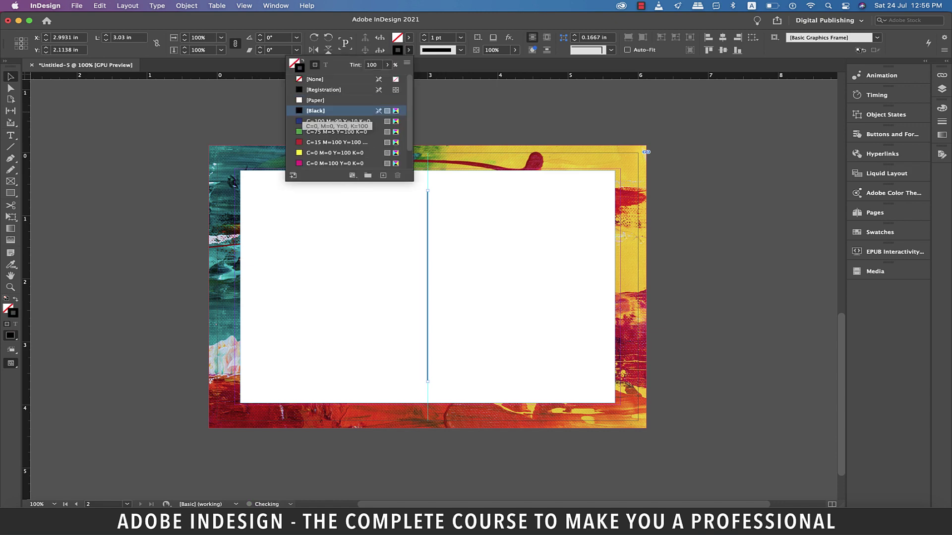
key("Escape")
Copy the ABC Art Gallery text frame from page 1 to page 2's top-left panel.
key("shift+Page_Up")
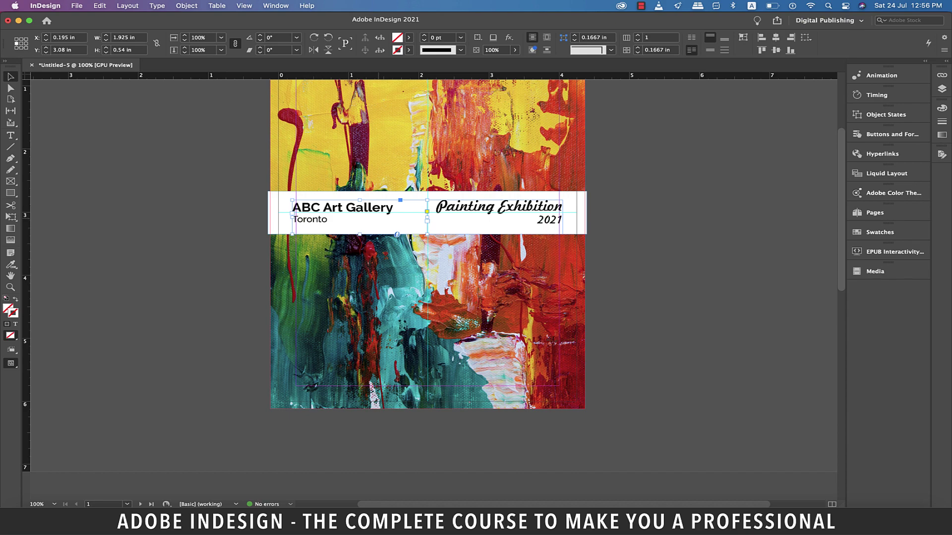
key("ctrl+c")
key("shift+Page_Down")
key("ctrl+v")
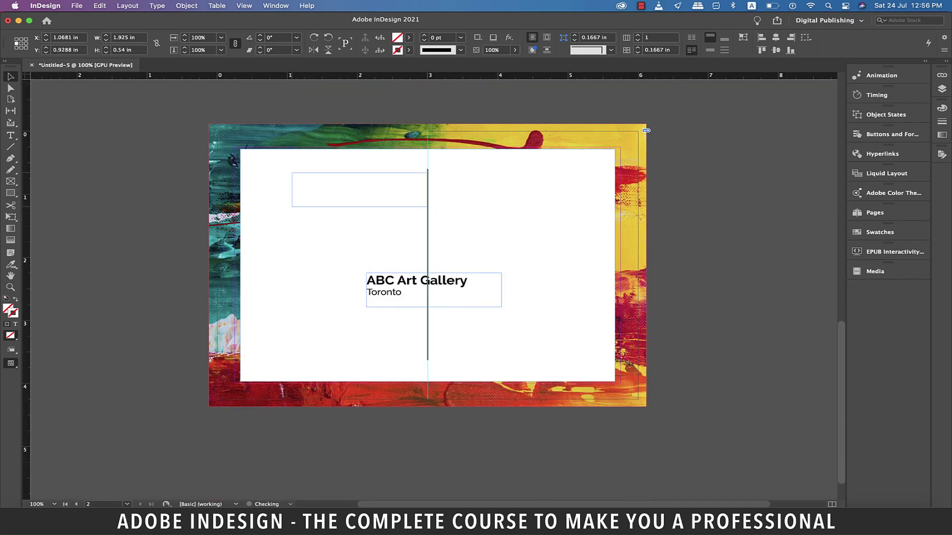
left_click_drag(322, 190, 280, 173)
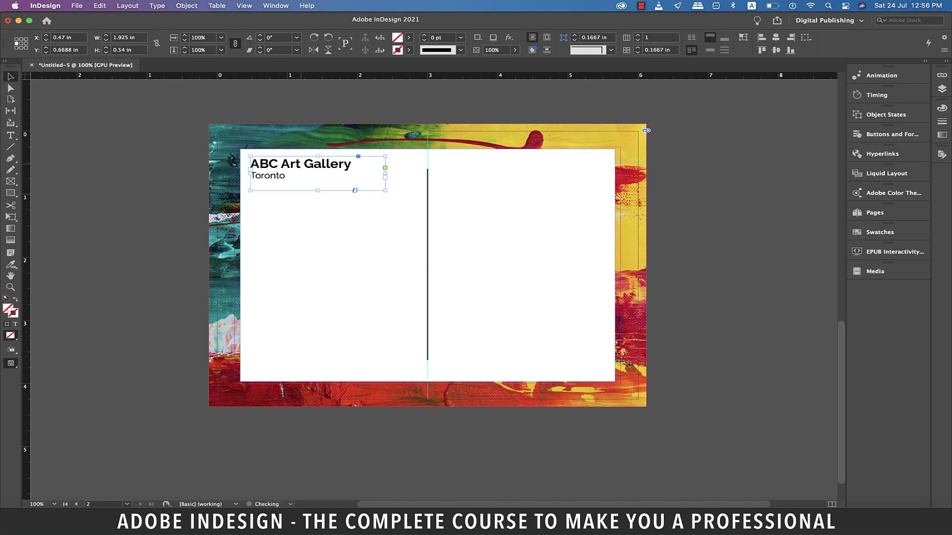
Draw a square stamp box at the panel's top-right with a black outline.
left_click(11, 193)
left_click(60, 203)
left_click_drag(556, 159, 610, 214)
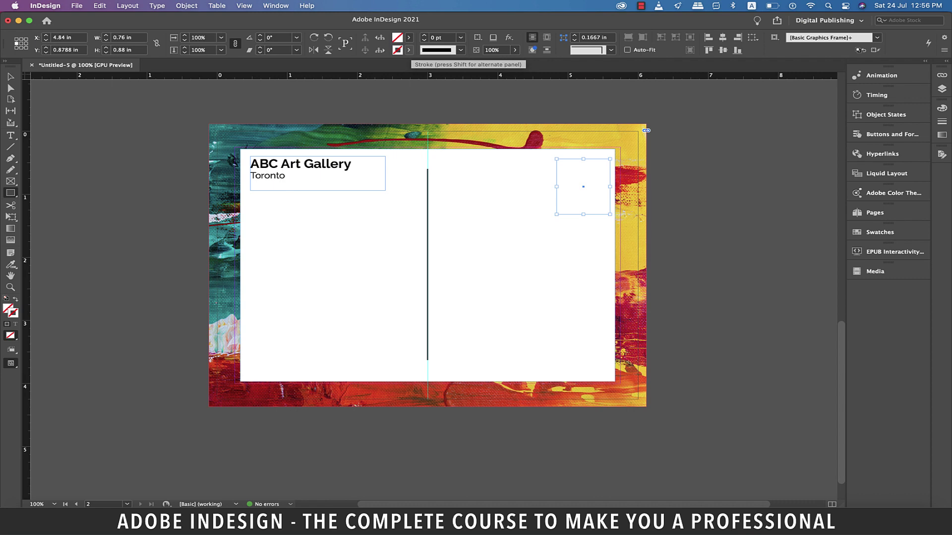
left_click(409, 49)
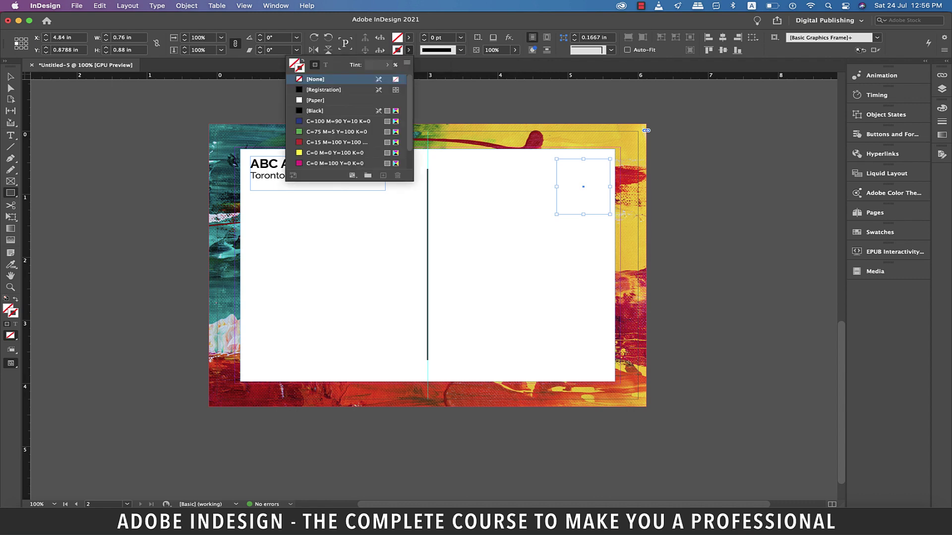
left_click(315, 110)
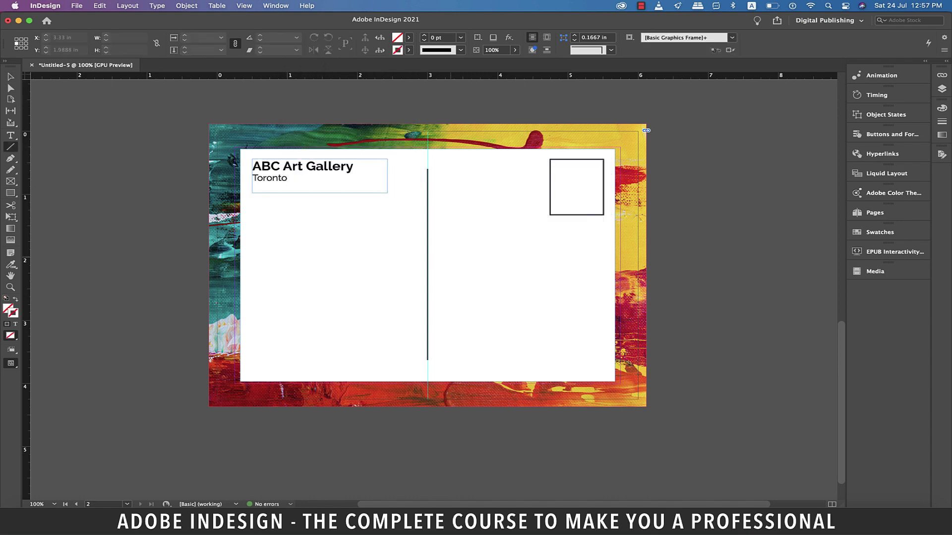
Draw a horizontal address line on the right half with a black stroke.
left_click_drag(450, 259, 608, 257)
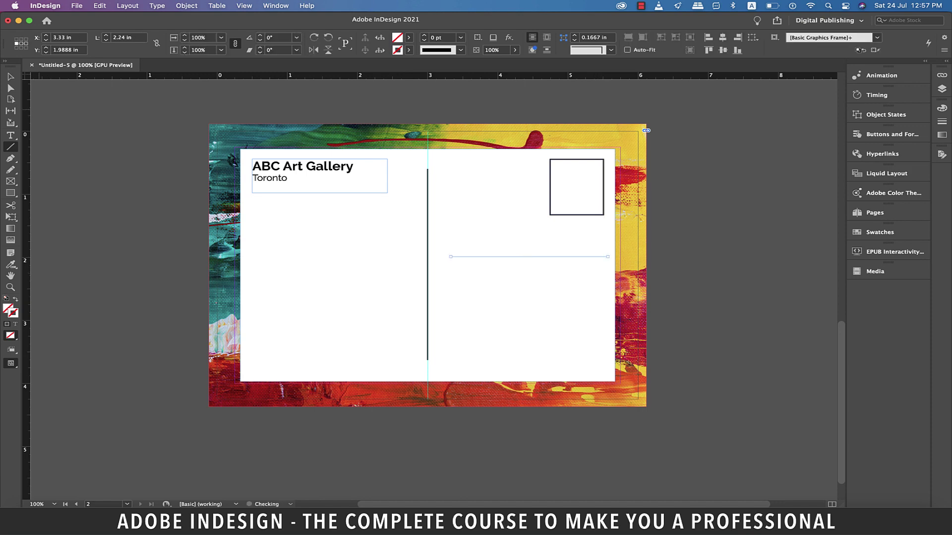
left_click(409, 50)
left_click(316, 111)
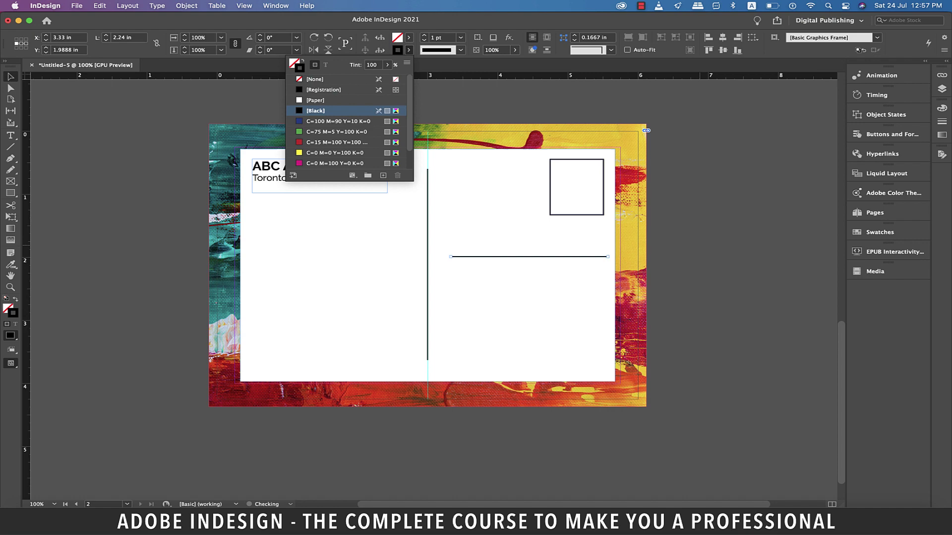
key("Escape")
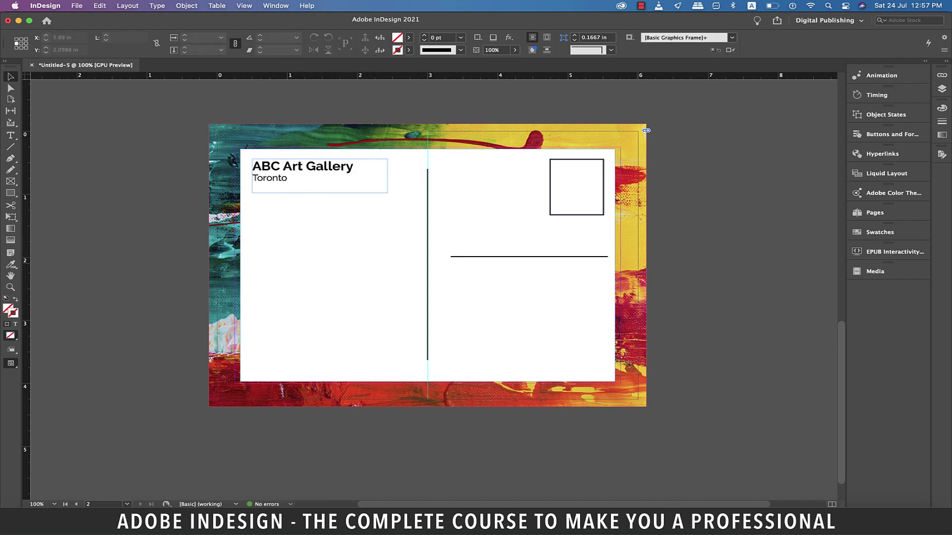
left_click(528, 256)
left_click(442, 37)
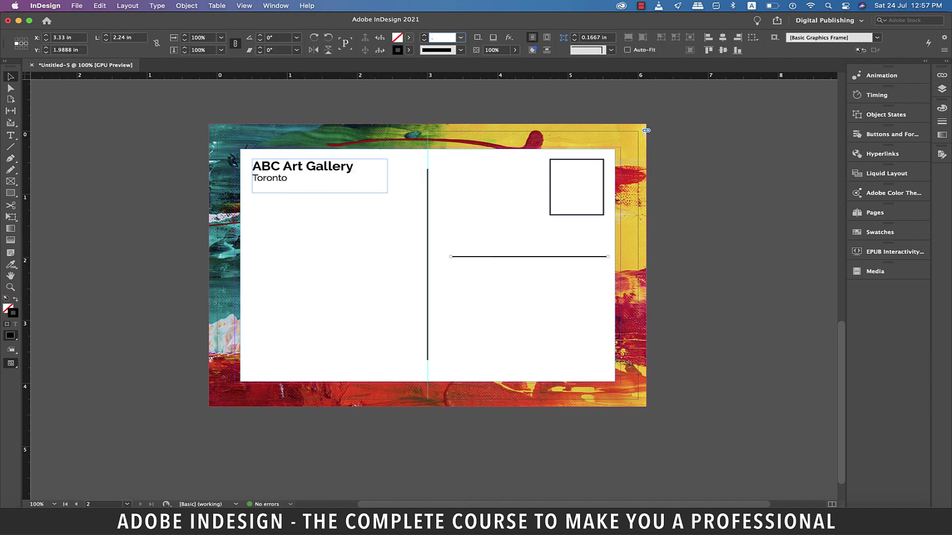
Set the address line to 0.75 pt and step-copy it into four evenly spaced lines.
type(".75")
key("Return")
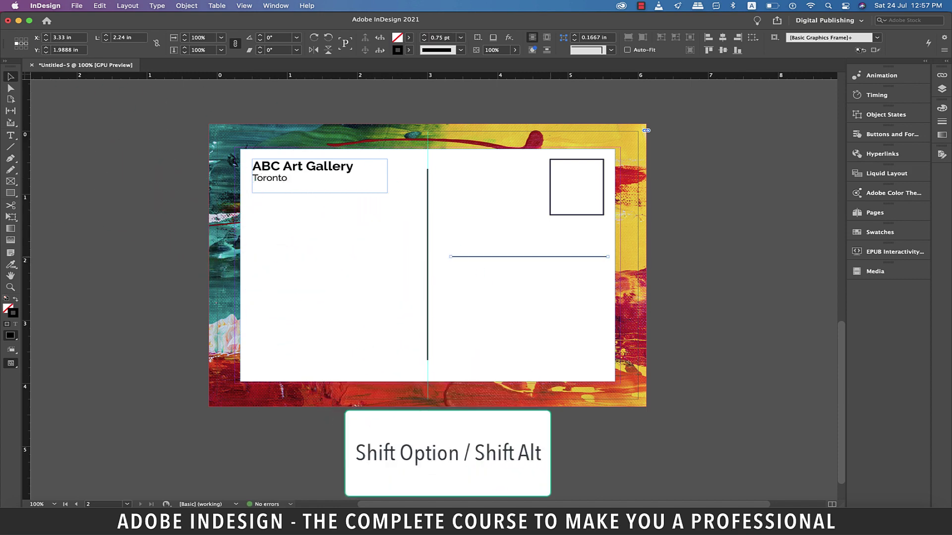
left_click_drag(529, 256, 525, 340)
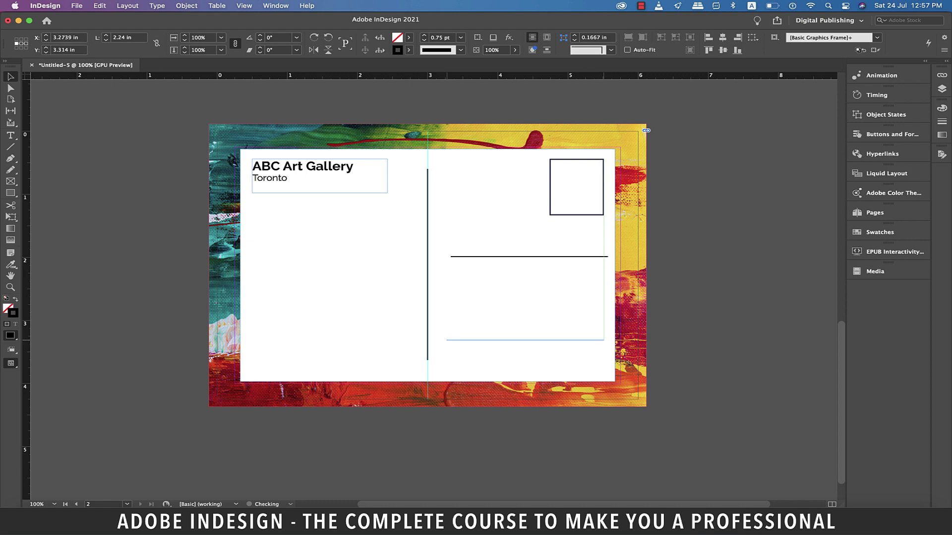
key("Right")
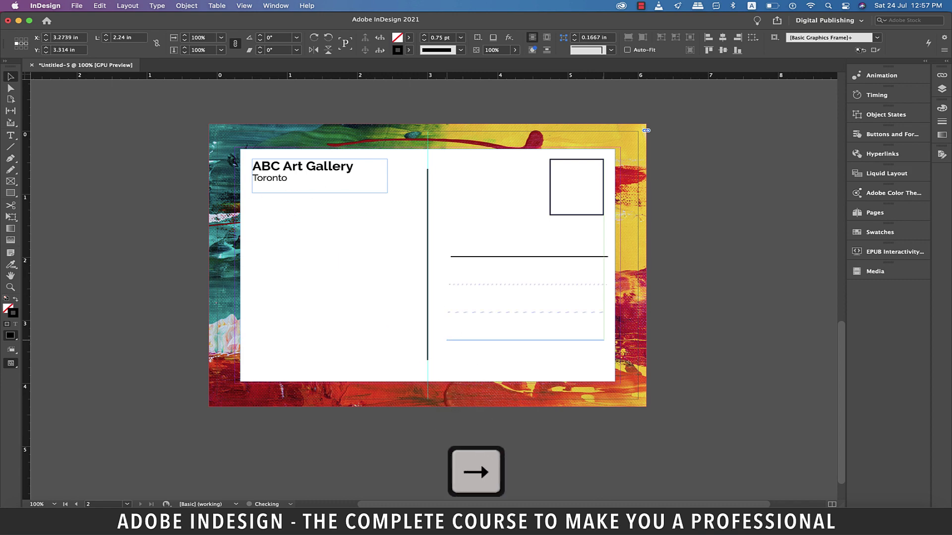
left_click_drag(525, 340, 529, 327)
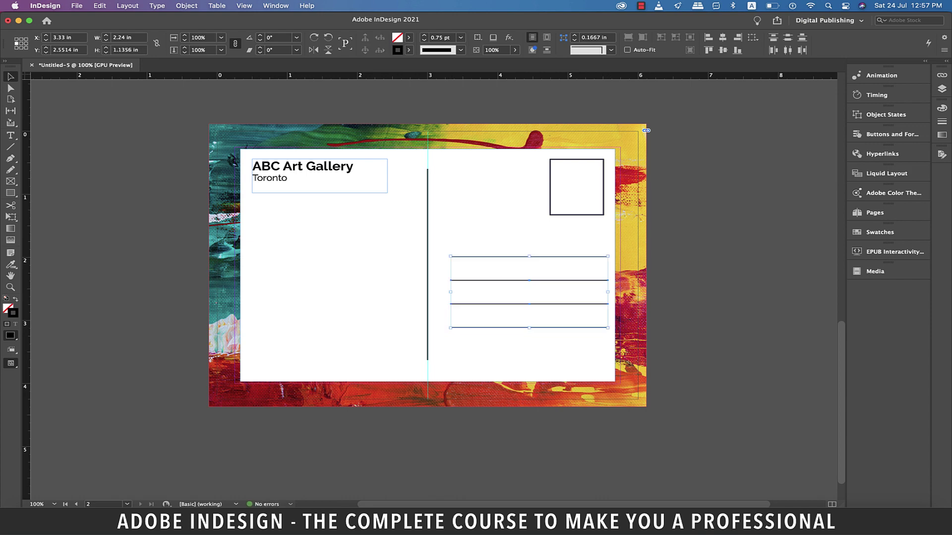
Group the four address lines and shift the group slightly left and down.
left_click(528, 347)
left_click(529, 328)
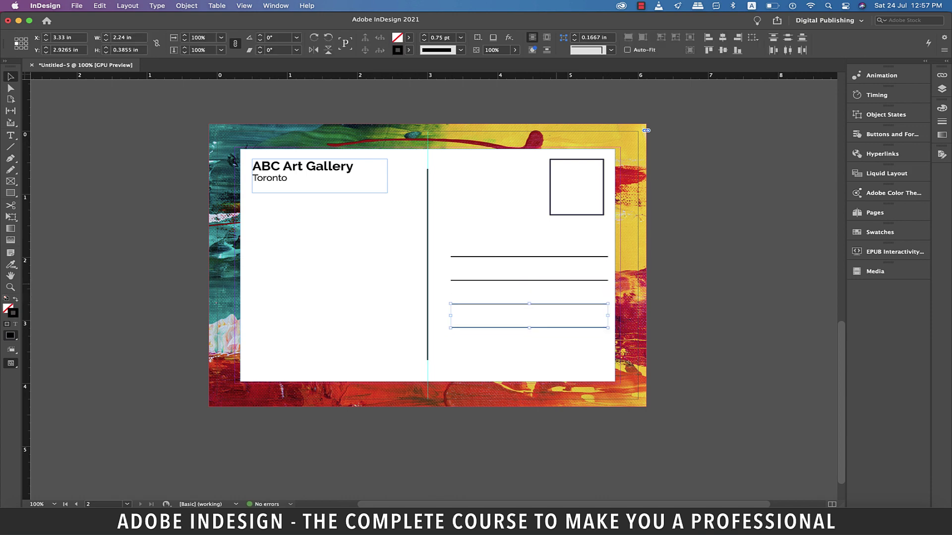
left_click(529, 257, "shift")
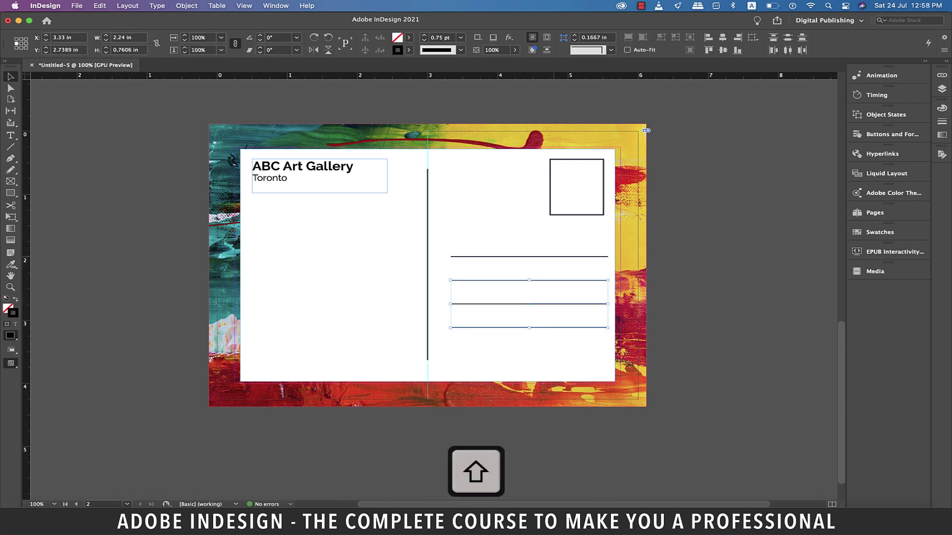
left_click(529, 280, "shift")
key("super+g")
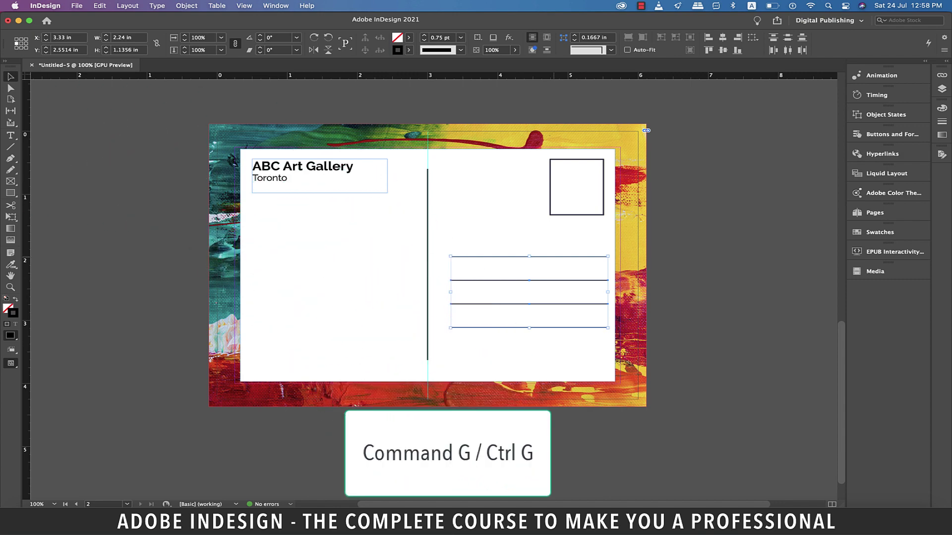
key("super+shift+a")
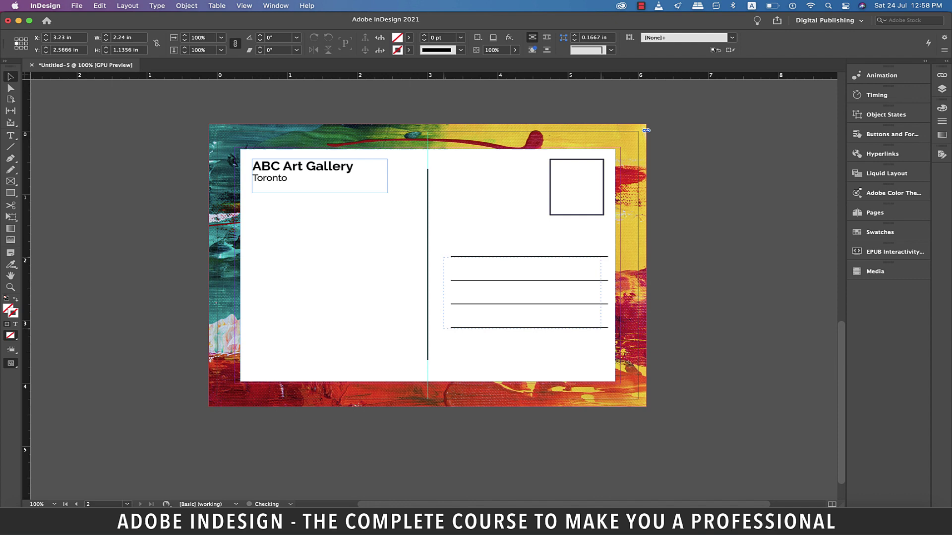
left_click_drag(529, 293, 522, 301)
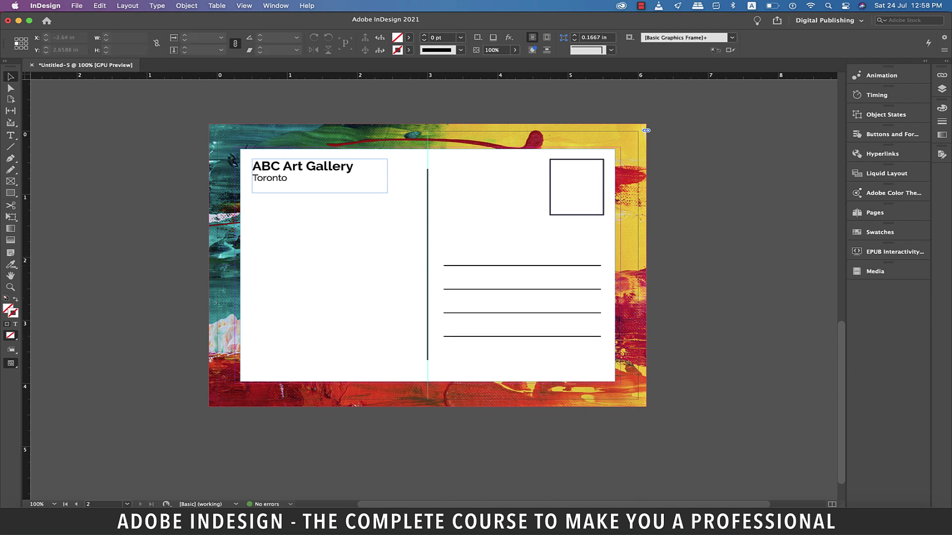
Place right and left margin guides and align the stamp box and gallery text to them.
left_click_drag(642, 297, 601, 298)
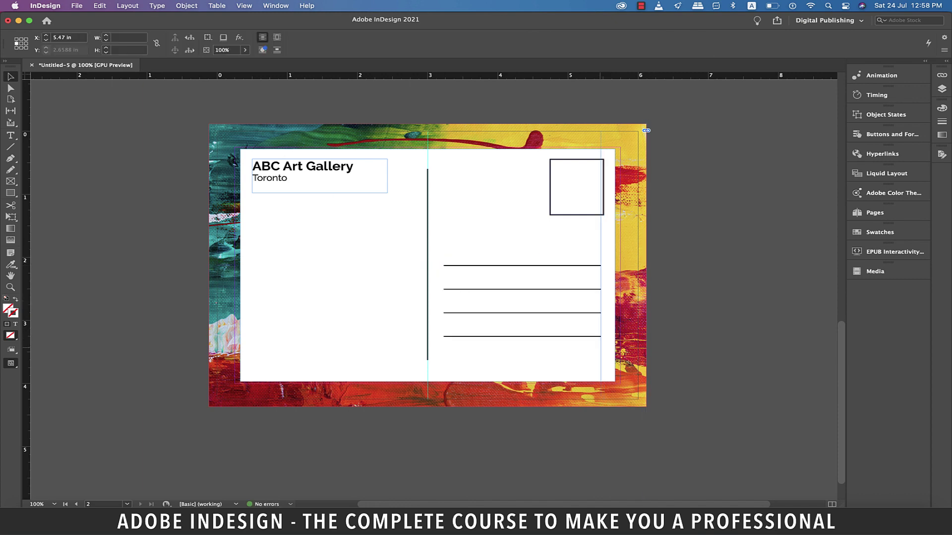
key("Escape")
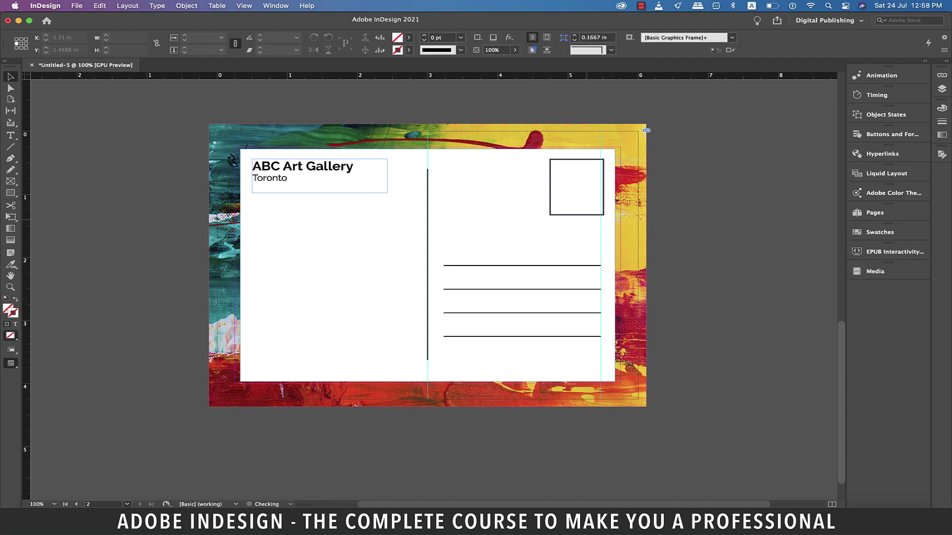
left_click(575, 187)
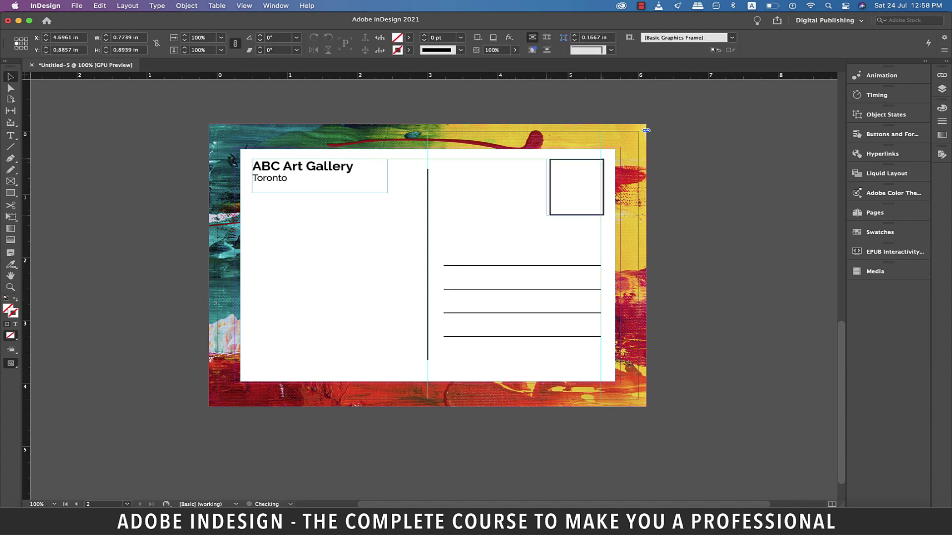
key("super+shift+a")
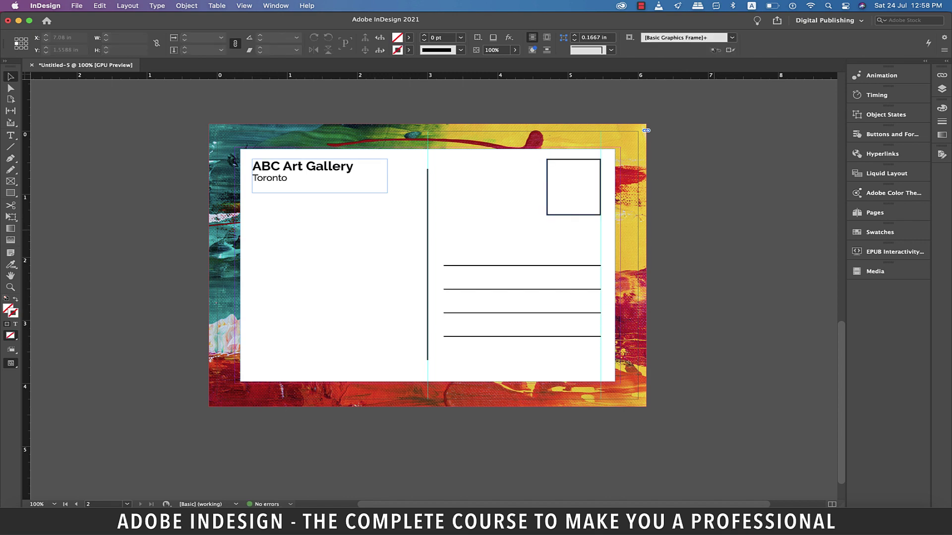
left_click_drag(573, 188, 574, 191)
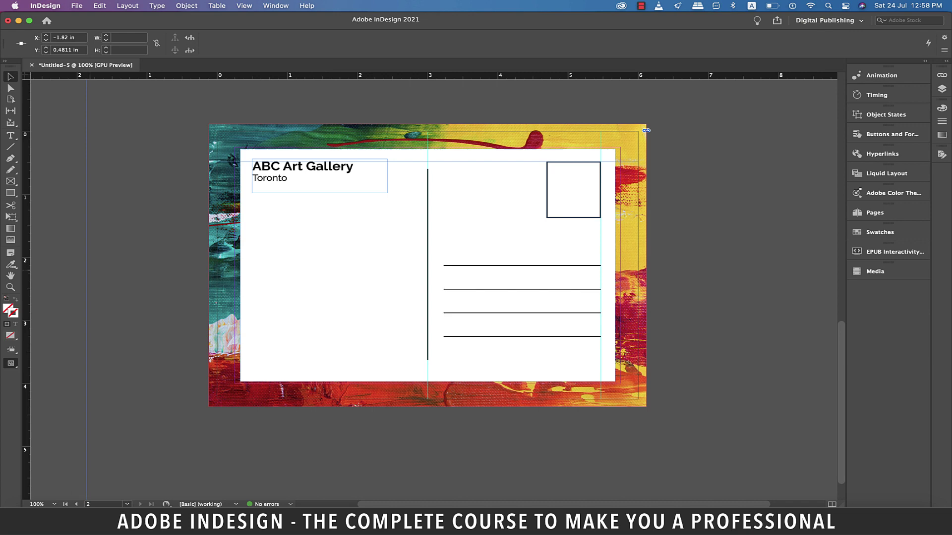
left_click_drag(87, 164, 256, 165)
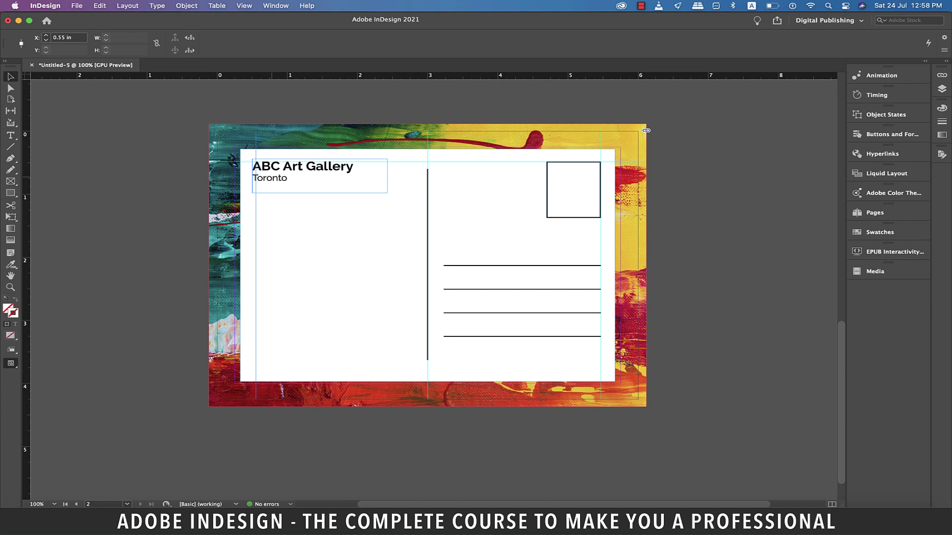
left_click_drag(318, 176, 321, 178)
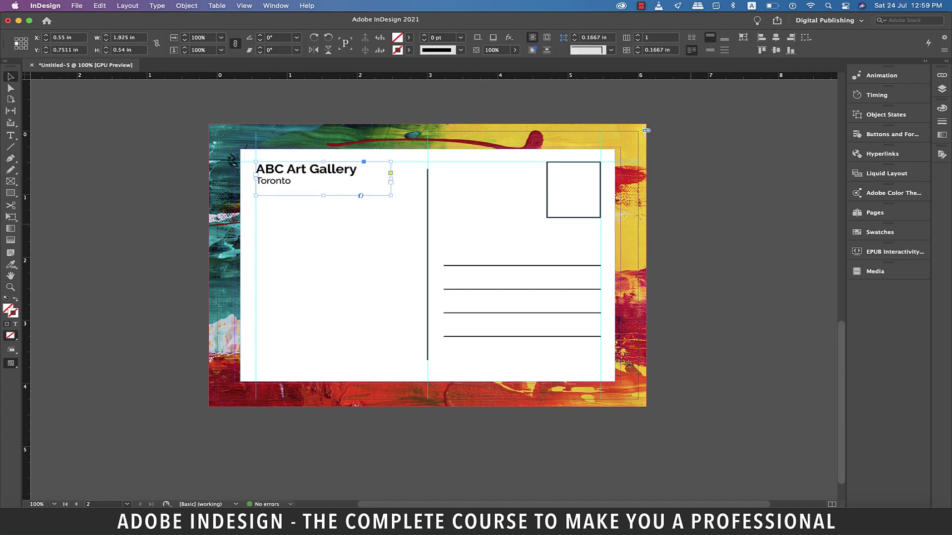
Nudge the gallery text frame up and set ABC Art Gallery to 12 pt.
key("Up")
key("Up")
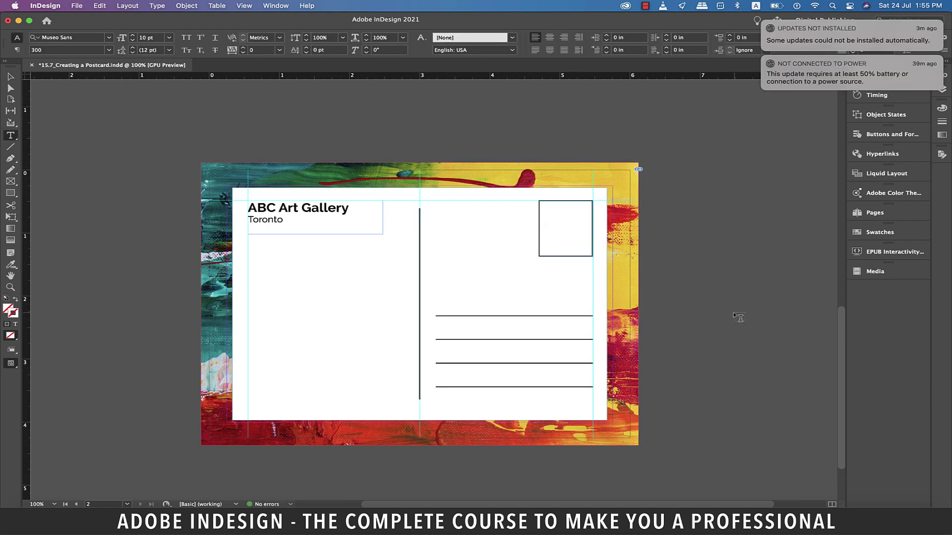
left_click(311, 212)
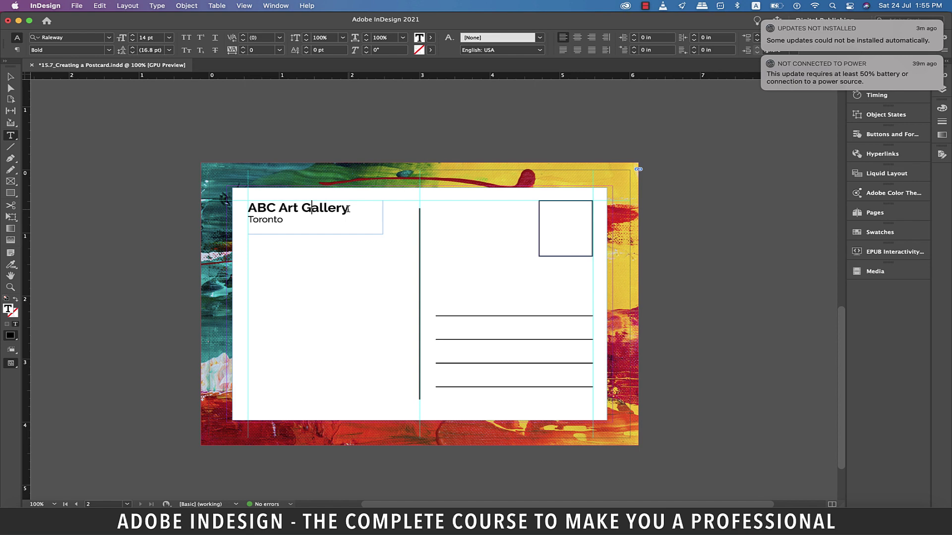
left_click_drag(349, 208, 248, 208)
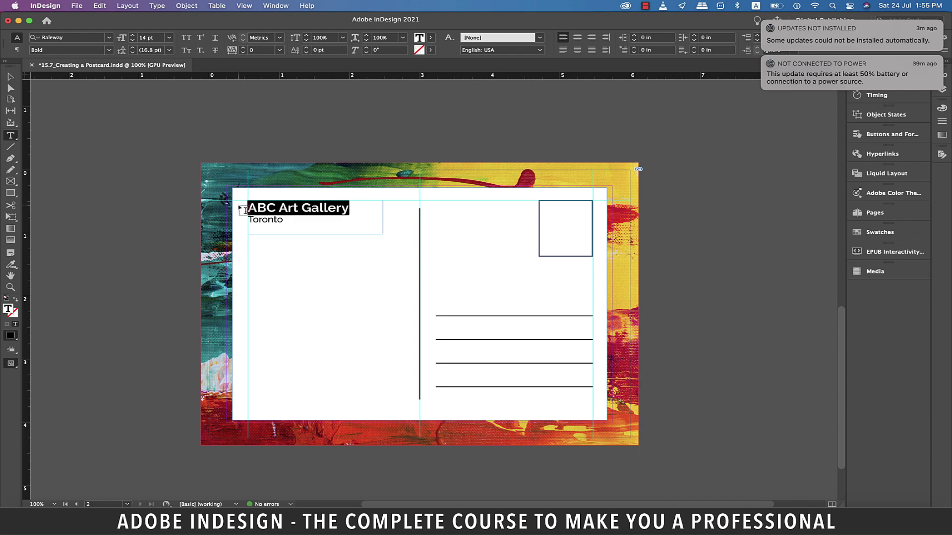
left_click(168, 39)
left_click(157, 110)
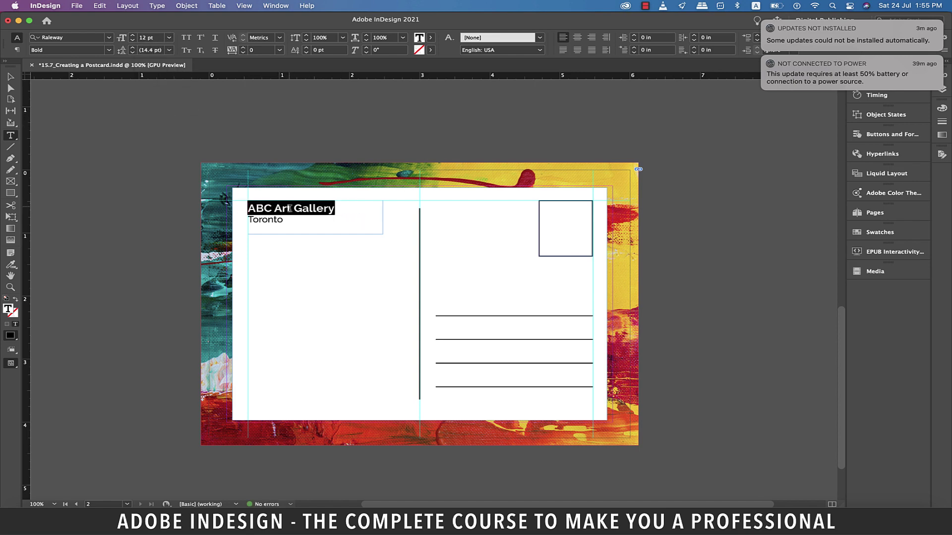
Set Toronto to 8 pt and nudge the text frame up slightly more.
left_click_drag(290, 220, 247, 220)
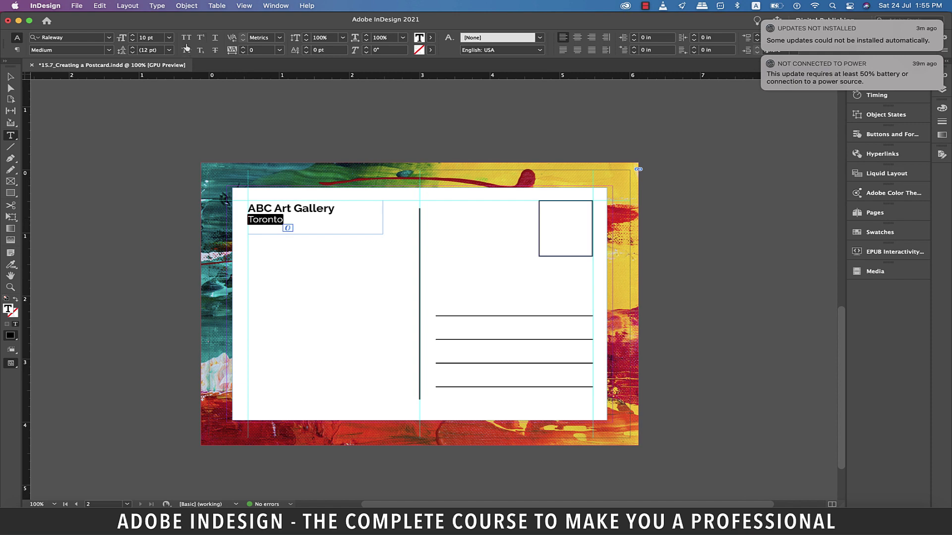
left_click(169, 38)
left_click(158, 77)
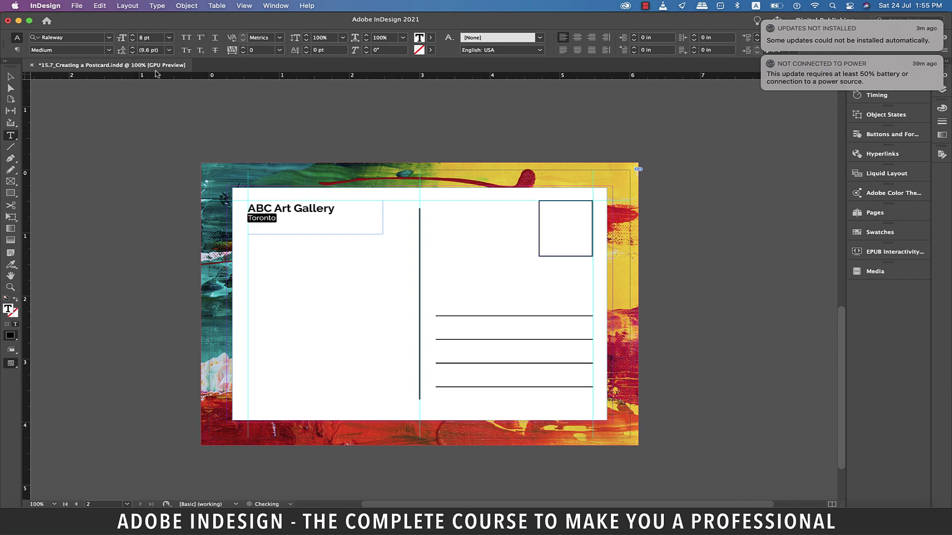
left_click(10, 76)
left_click(133, 173)
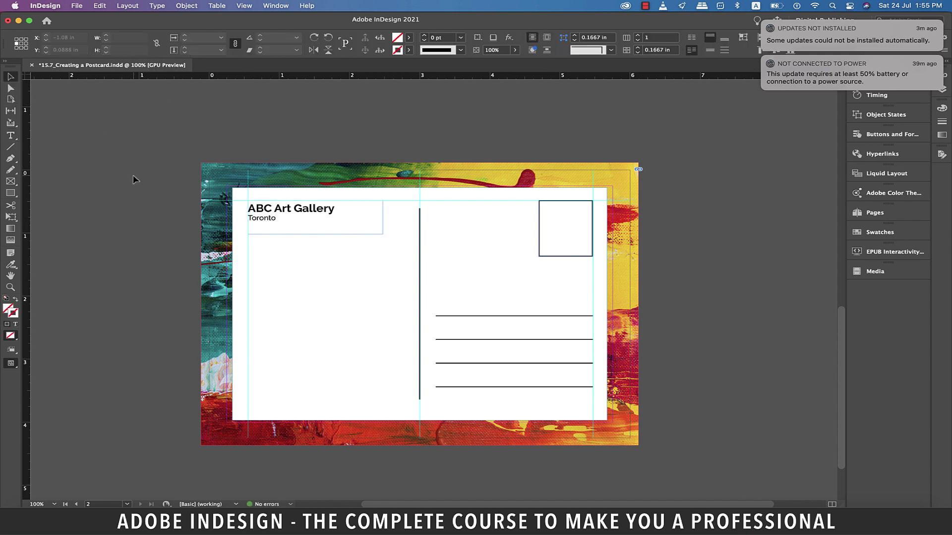
left_click(278, 220)
key("Up")
key("Up")
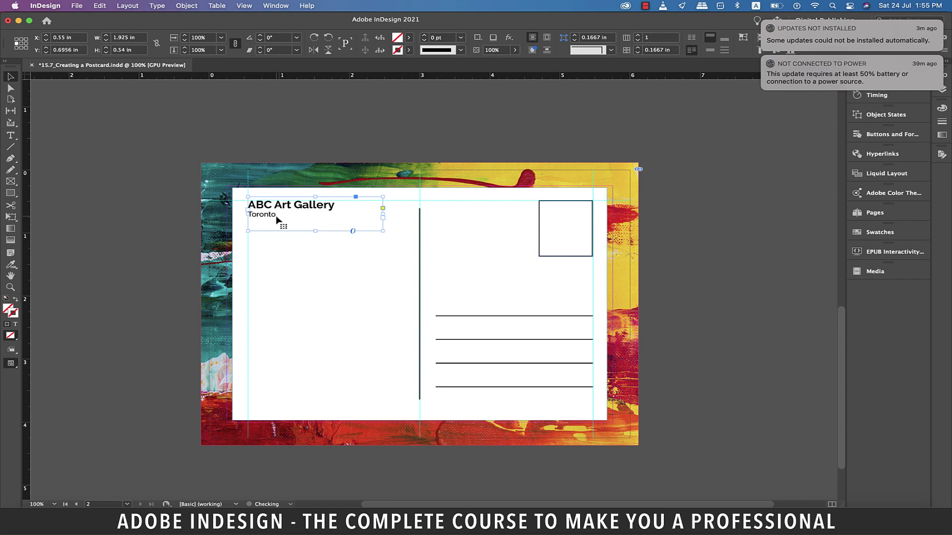
left_click(719, 279)
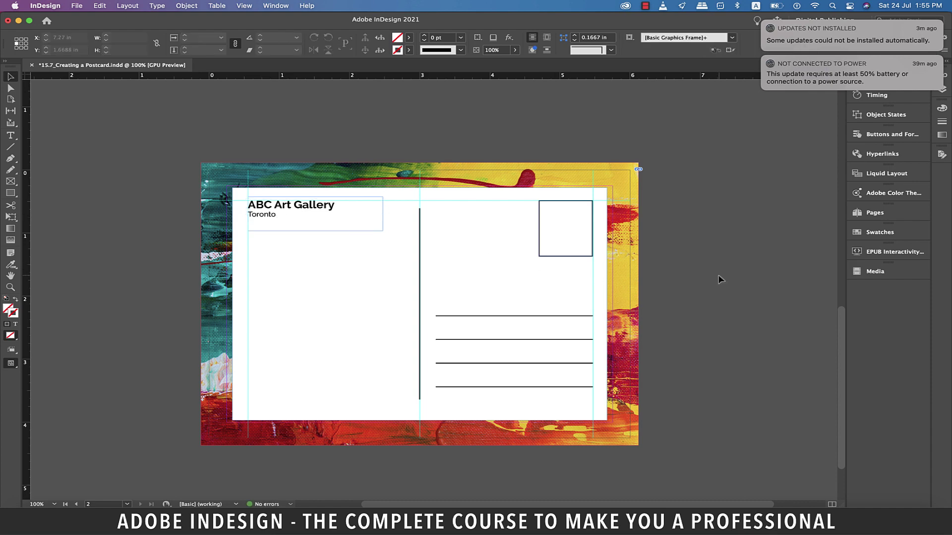
Switch to Preview mode and scroll over the front and back pages to check them.
key("w")
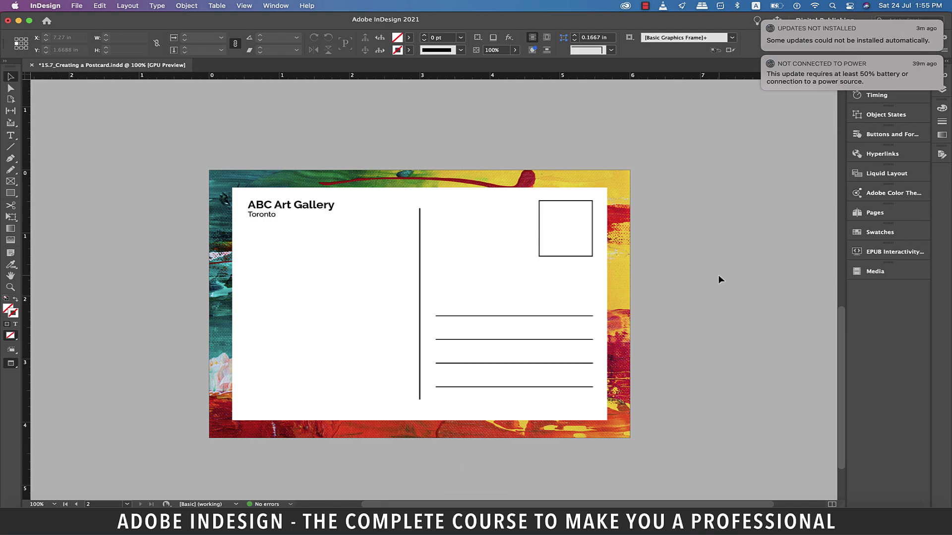
scroll(718, 275, "up", 10)
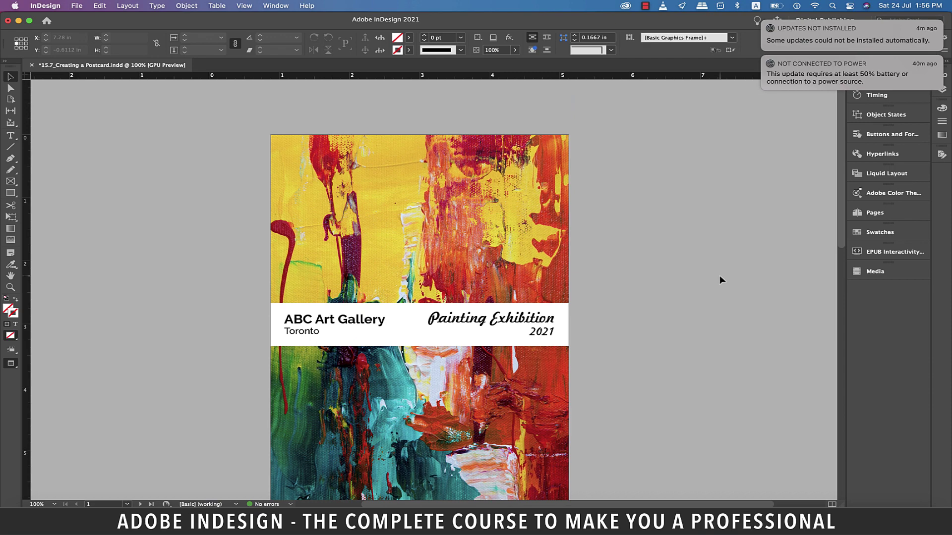
scroll(718, 276, "down", 1)
scroll(718, 275, "down", 9)
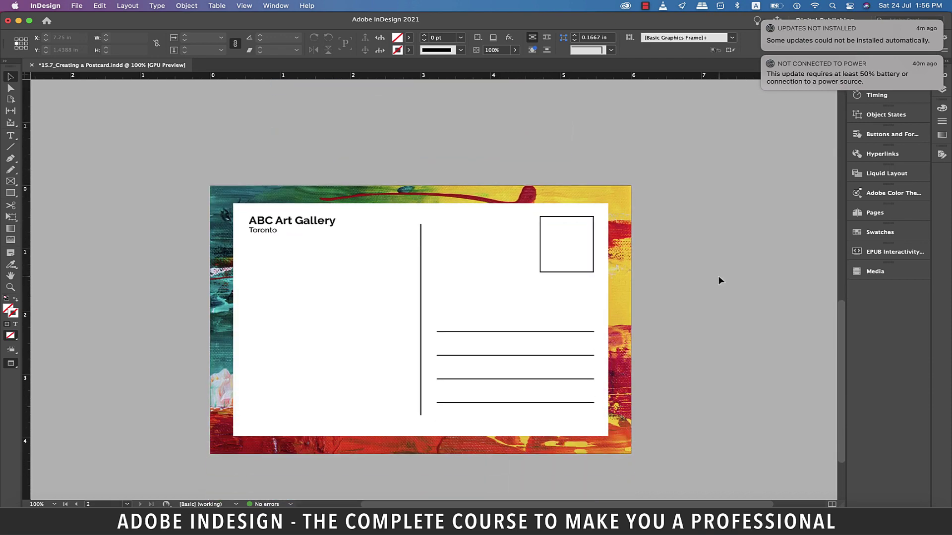